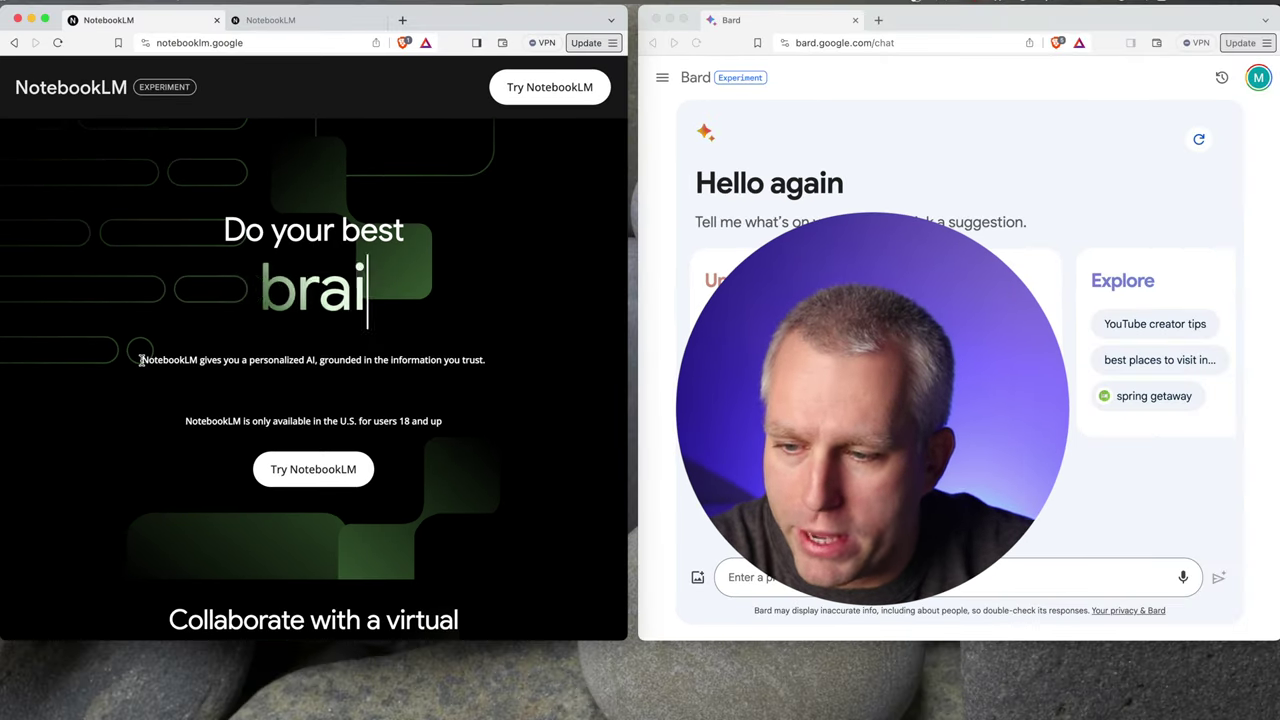
Browse the NotebookLM landing page, highlighting the tagline and scrolling through its feature overview.
{"action": "double_click", "coordinate": [141, 360]}
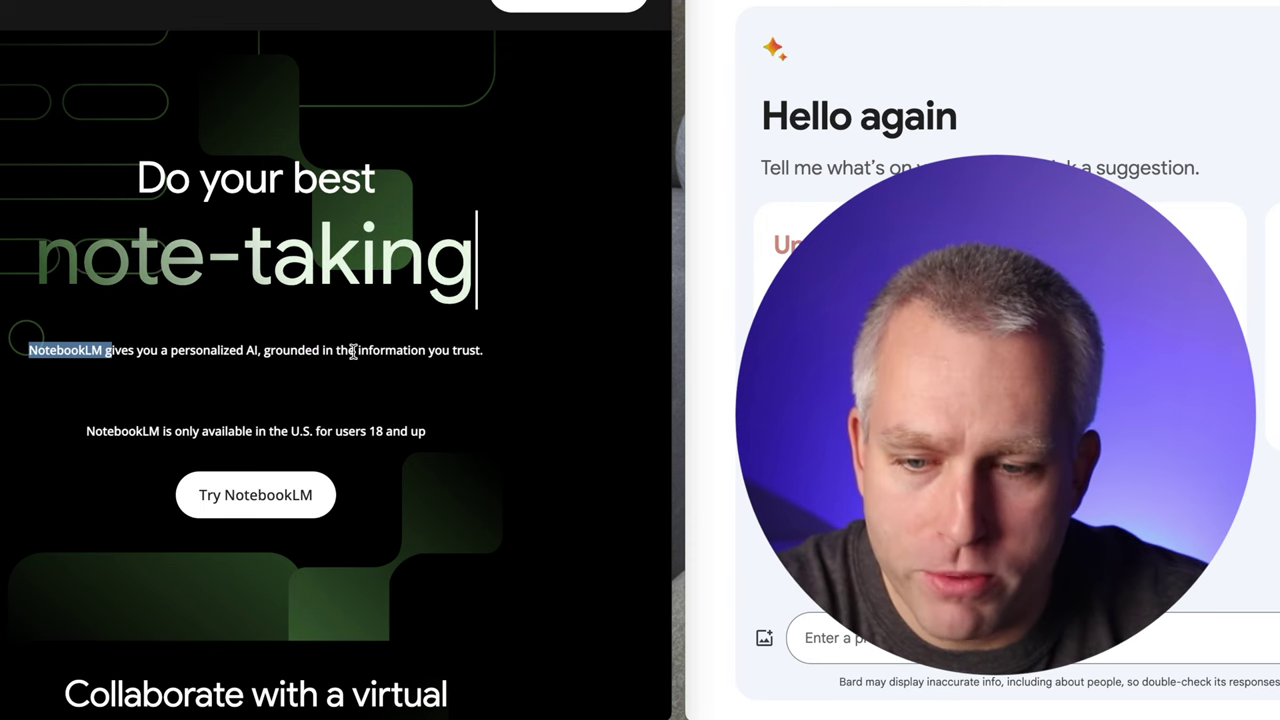
{"action": "left_click", "coordinate": [353, 352]}
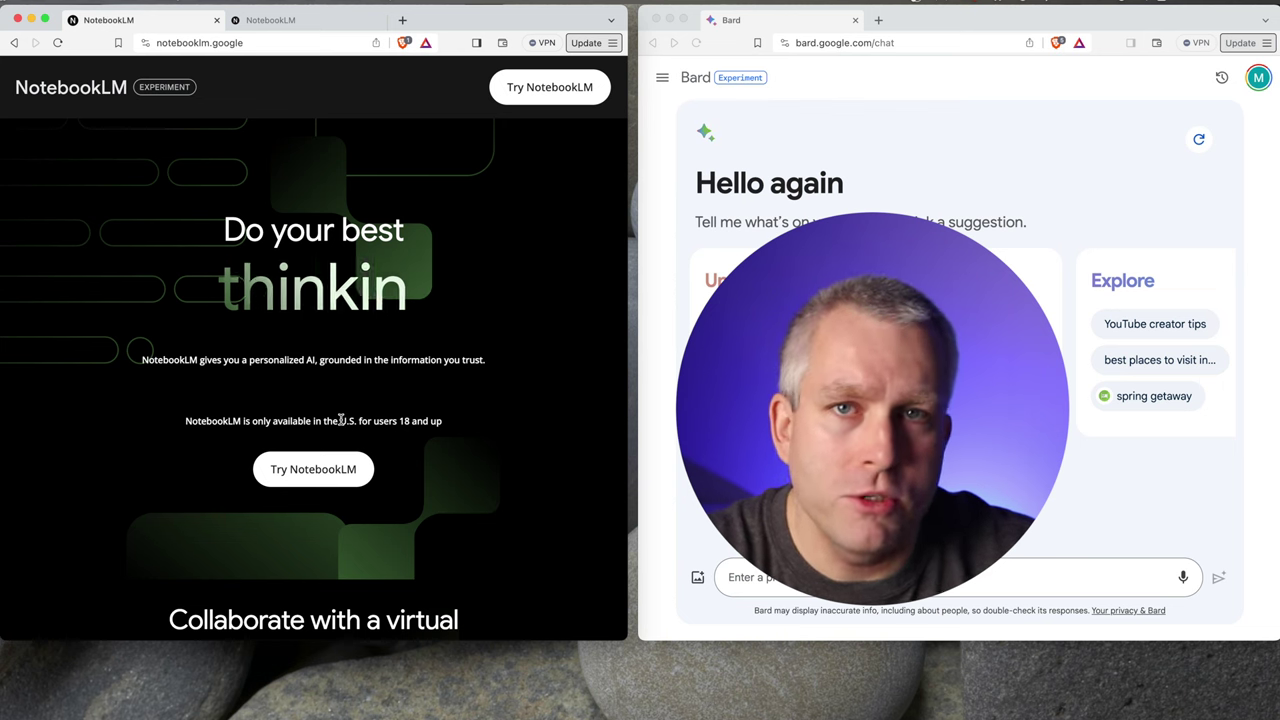
{"action": "scroll", "coordinate": [384, 420], "scroll_direction": "down", "scroll_amount": 5}
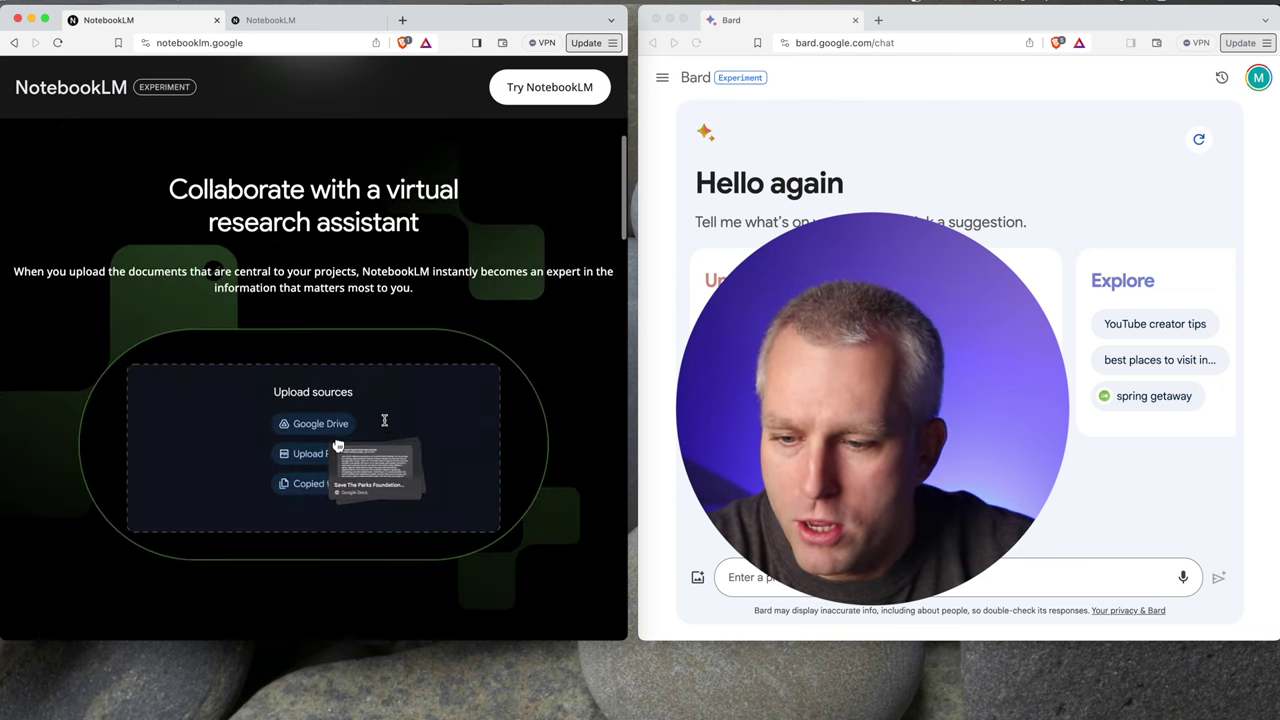
{"action": "scroll", "coordinate": [390, 397], "scroll_direction": "down", "scroll_amount": 2}
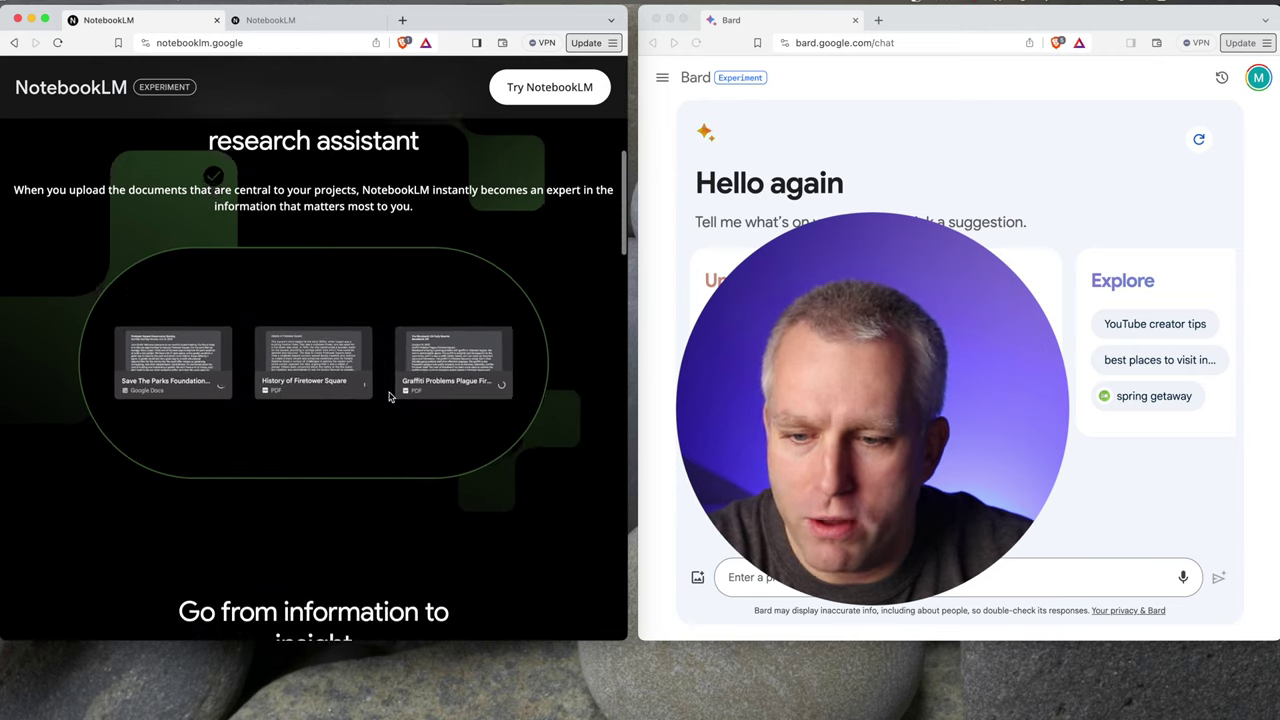
{"action": "scroll", "coordinate": [390, 397], "scroll_direction": "down", "scroll_amount": 6}
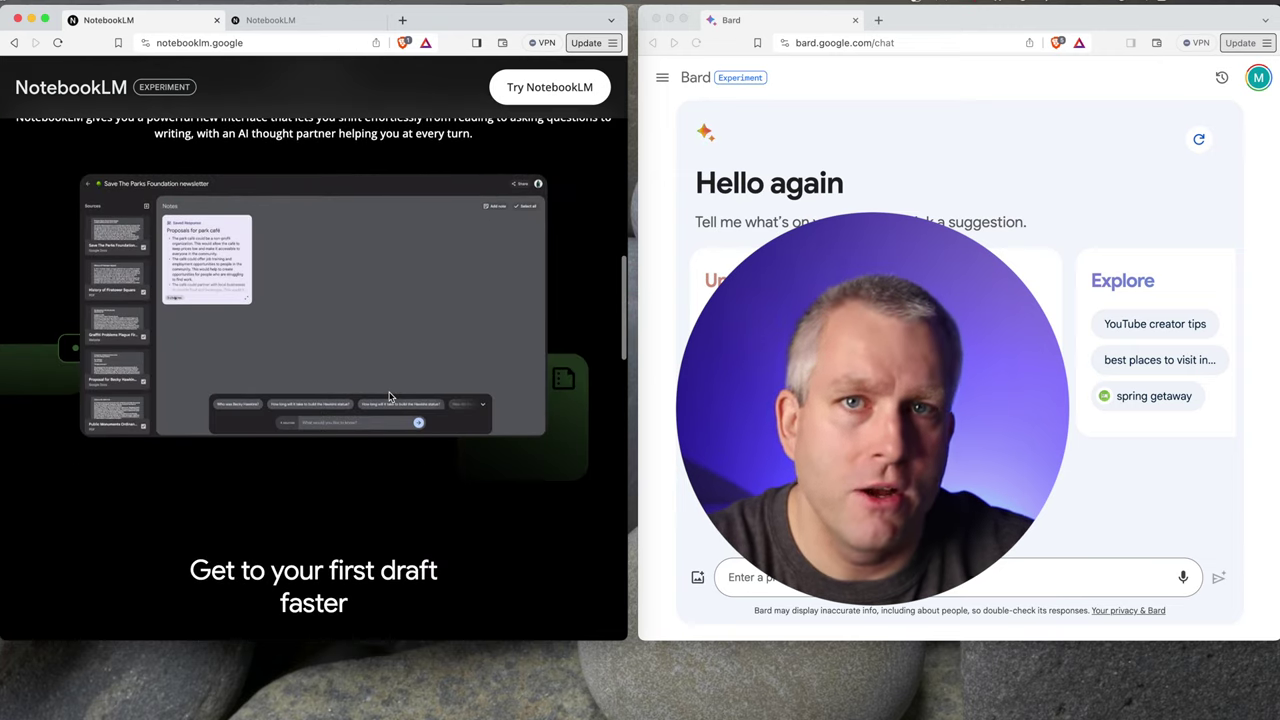
{"action": "scroll", "coordinate": [390, 397], "scroll_direction": "down", "scroll_amount": 5}
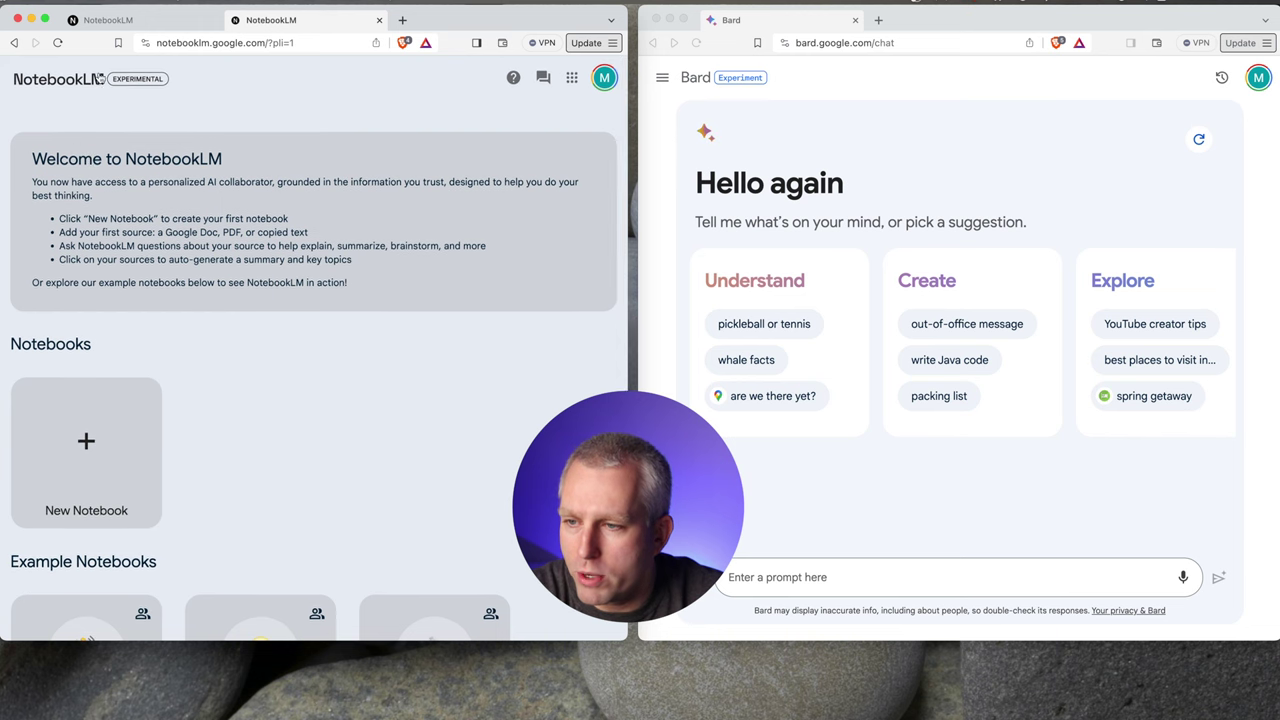
Create a new notebook and give it the title 'Halicin'.
{"action": "scroll", "coordinate": [166, 406], "scroll_direction": "down", "scroll_amount": 3}
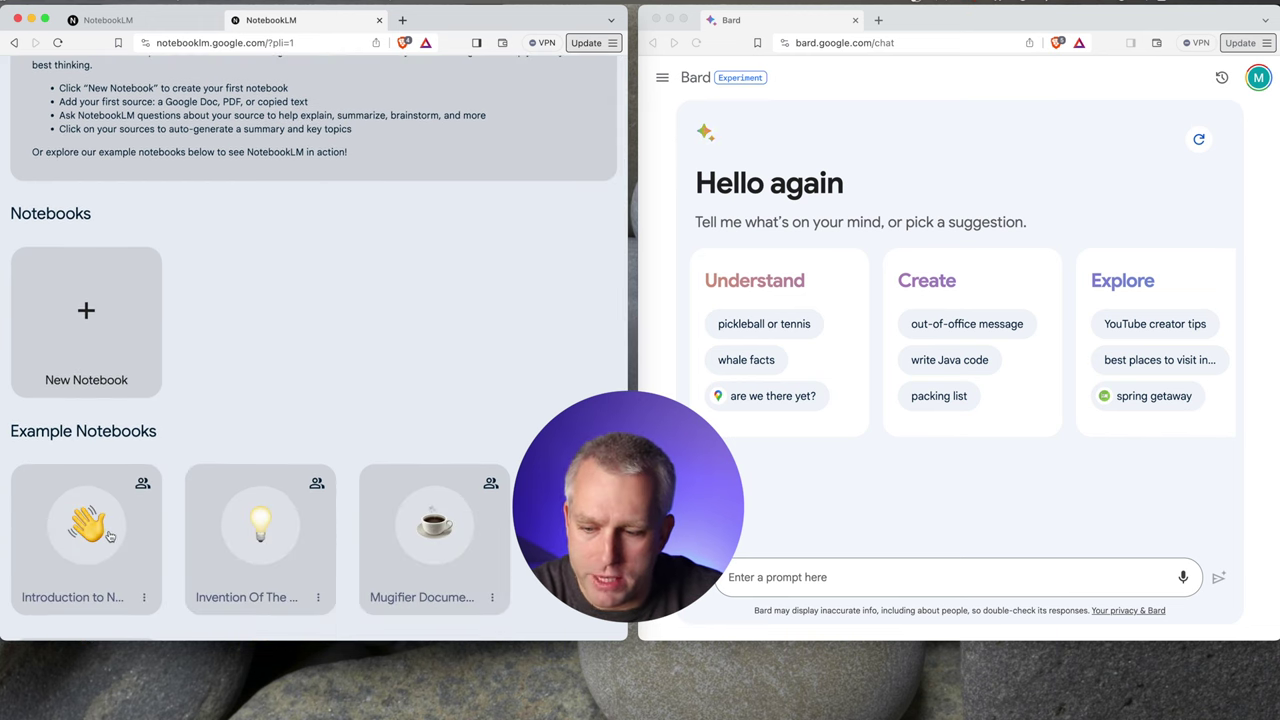
{"action": "scroll", "coordinate": [181, 406], "scroll_direction": "up", "scroll_amount": 2}
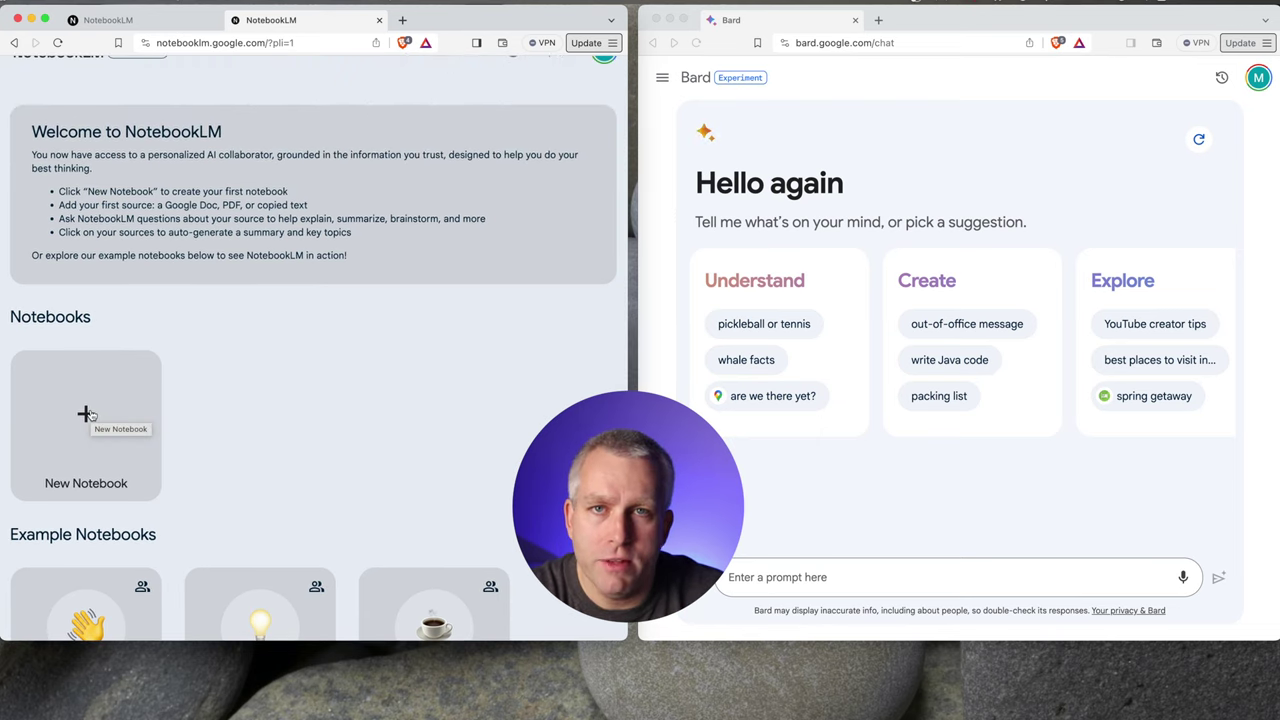
{"action": "left_click", "coordinate": [87, 414]}
{"action": "left_click", "coordinate": [337, 381]}
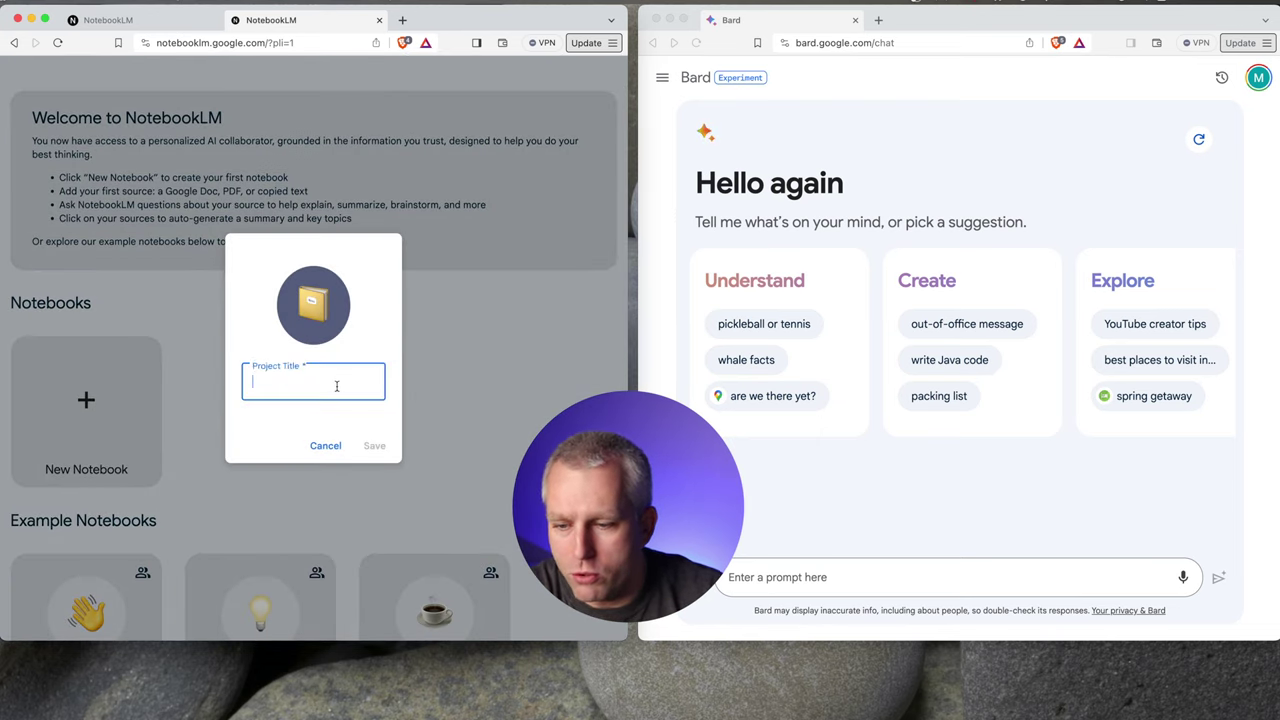
{"action": "type", "text": "Halicin"}
{"action": "key", "text": "Return"}
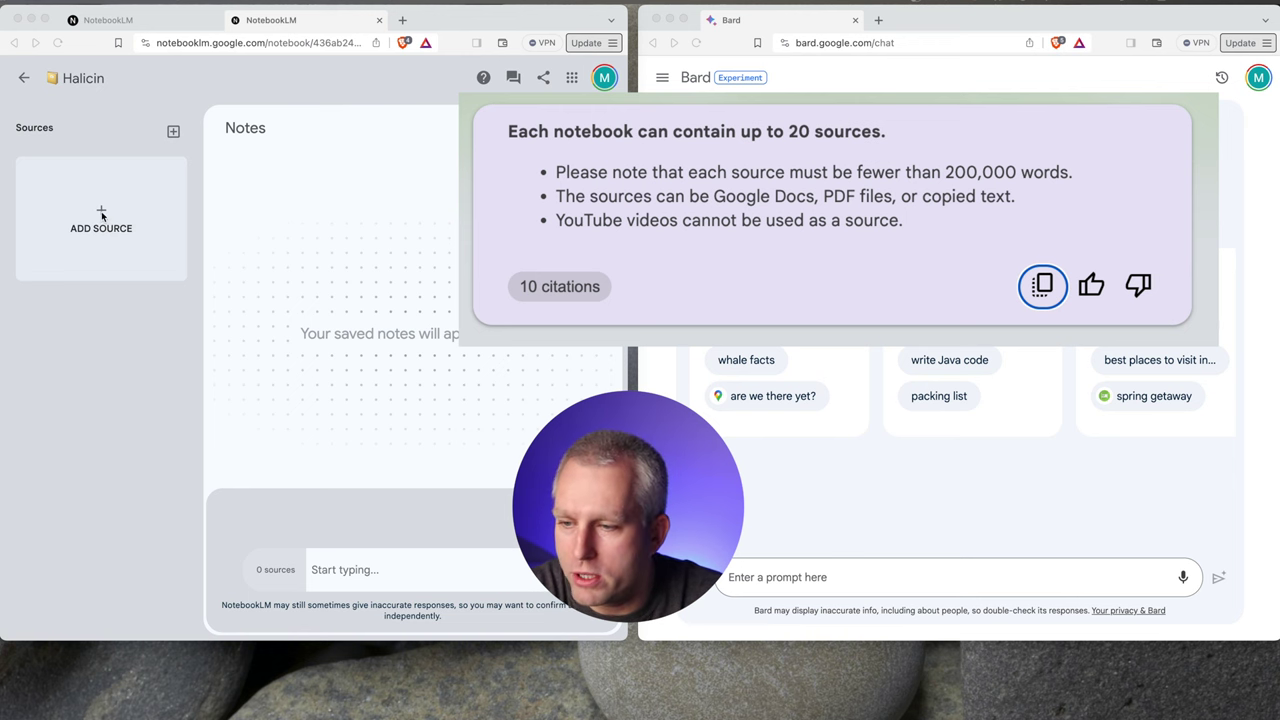
Upload the 13 research-paper PDFs as sources and scroll the Sources list to check them.
{"action": "left_click", "coordinate": [101, 213]}
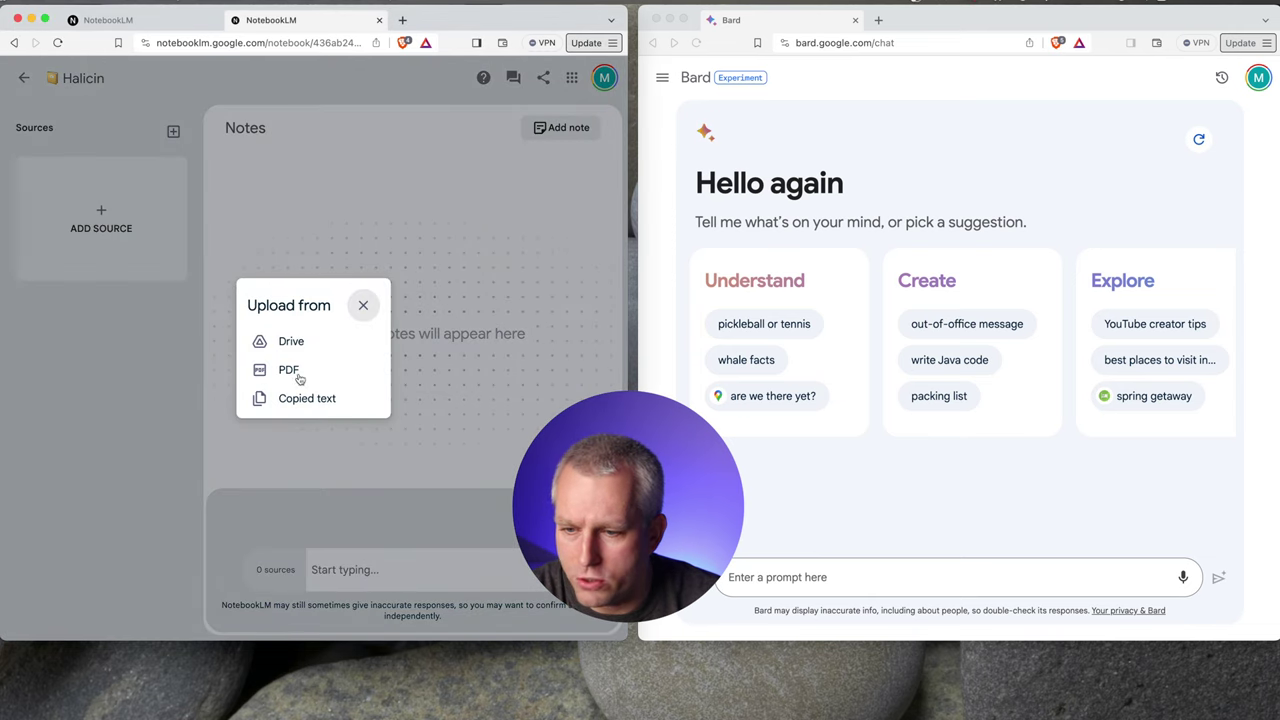
{"action": "left_click", "coordinate": [290, 371]}
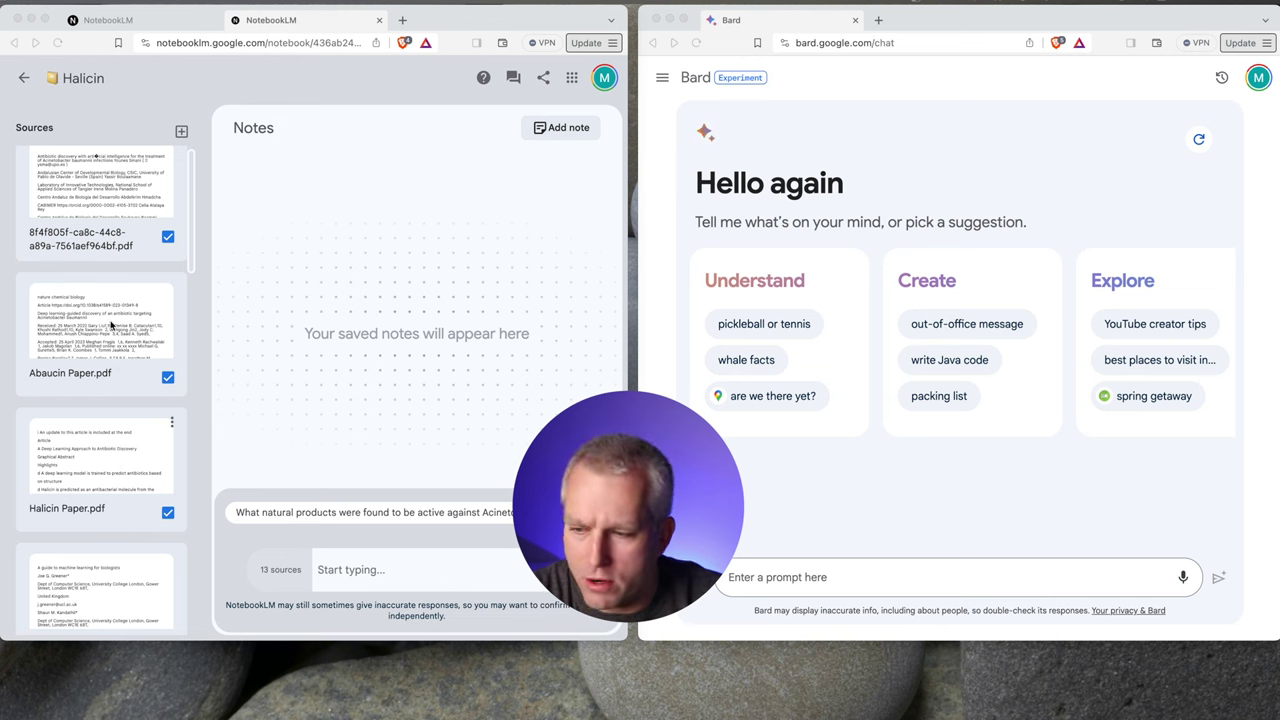
{"action": "scroll", "coordinate": [112, 326], "scroll_direction": "down", "scroll_amount": 2}
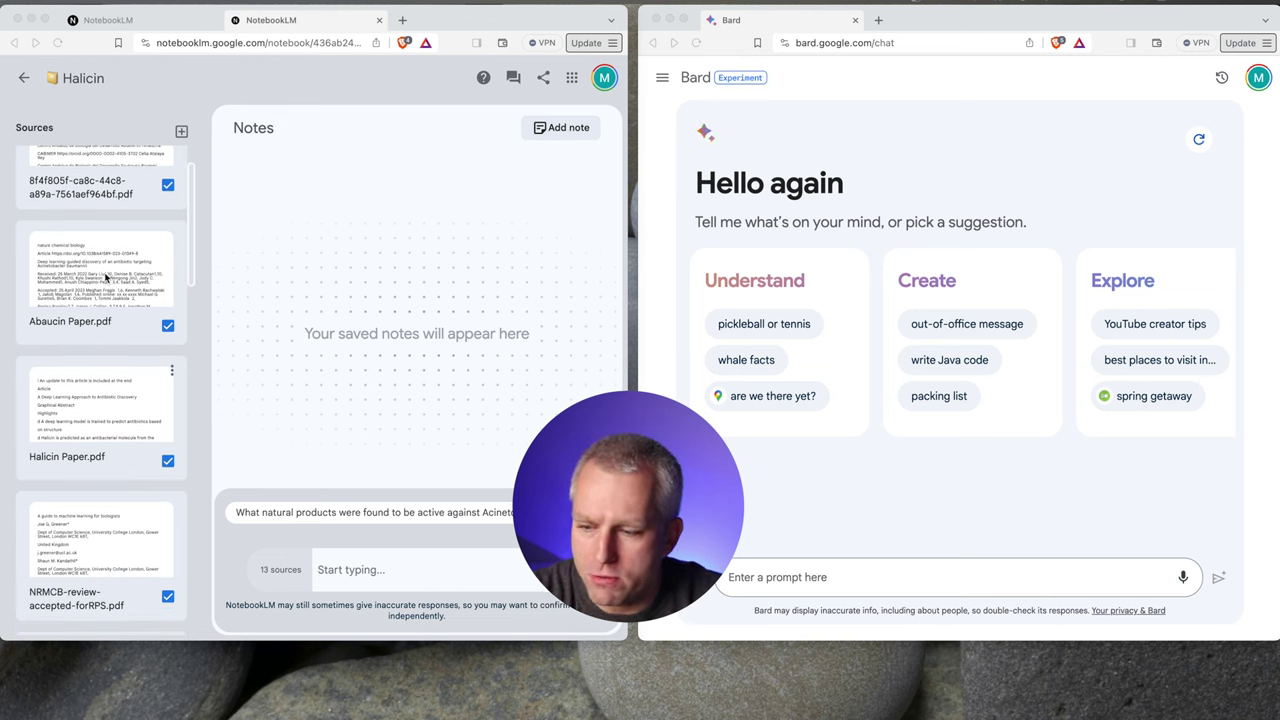
{"action": "scroll", "coordinate": [105, 278], "scroll_direction": "down", "scroll_amount": 10}
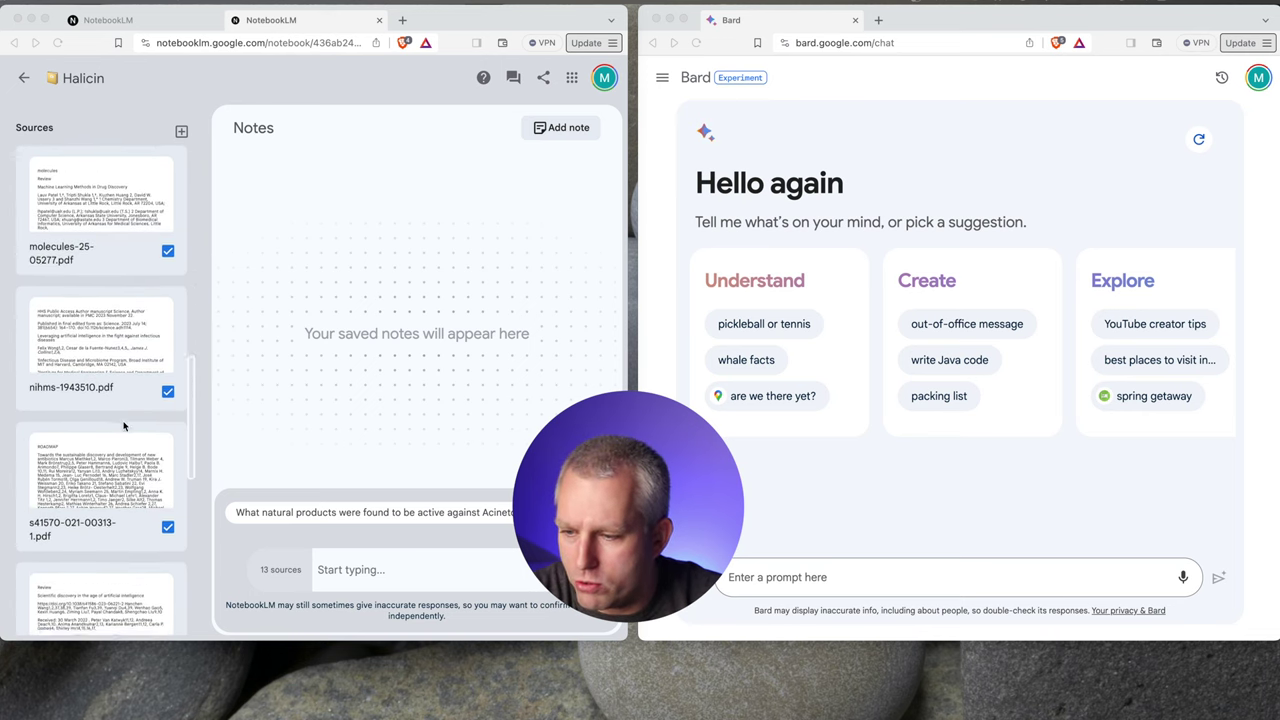
{"action": "scroll", "coordinate": [124, 427], "scroll_direction": "up", "scroll_amount": 3}
{"action": "scroll", "coordinate": [124, 427], "scroll_direction": "up", "scroll_amount": 10}
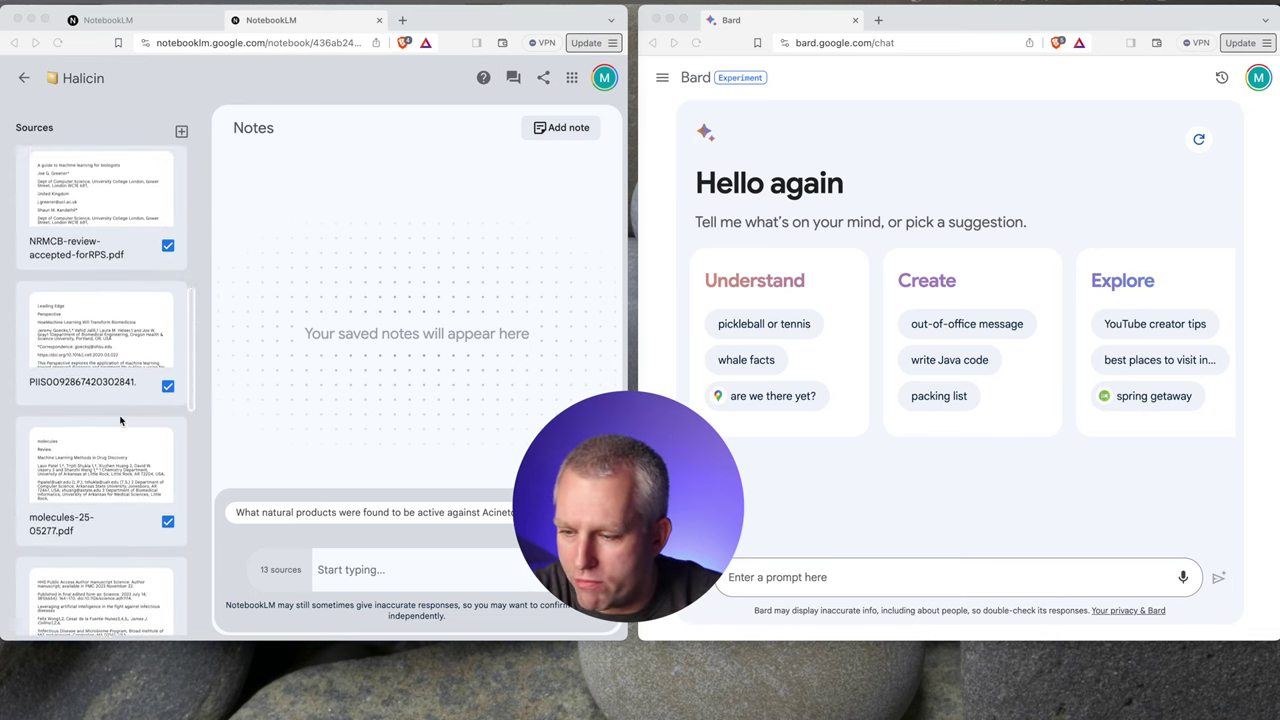
{"action": "scroll", "coordinate": [120, 420], "scroll_direction": "up", "scroll_amount": 5}
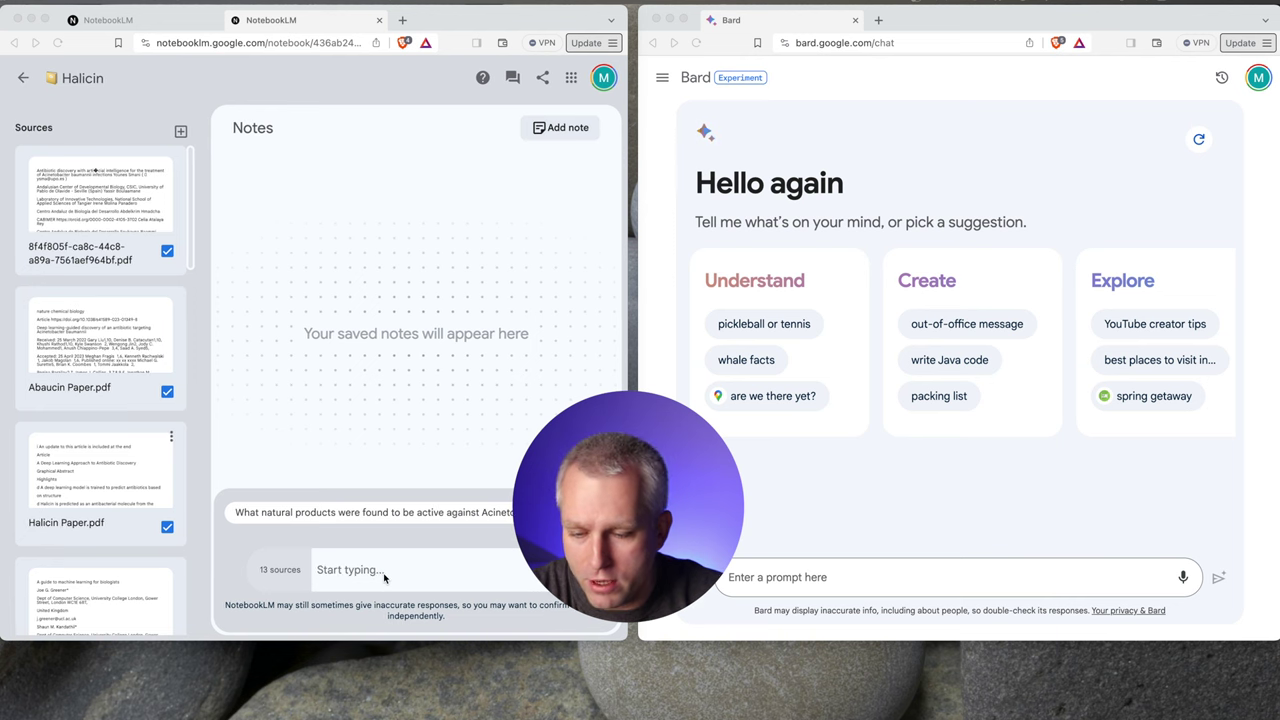
Ask the notebook 'What is Halicin?' and scroll through its cited answer beside Bard's.
{"action": "left_click", "coordinate": [380, 570]}
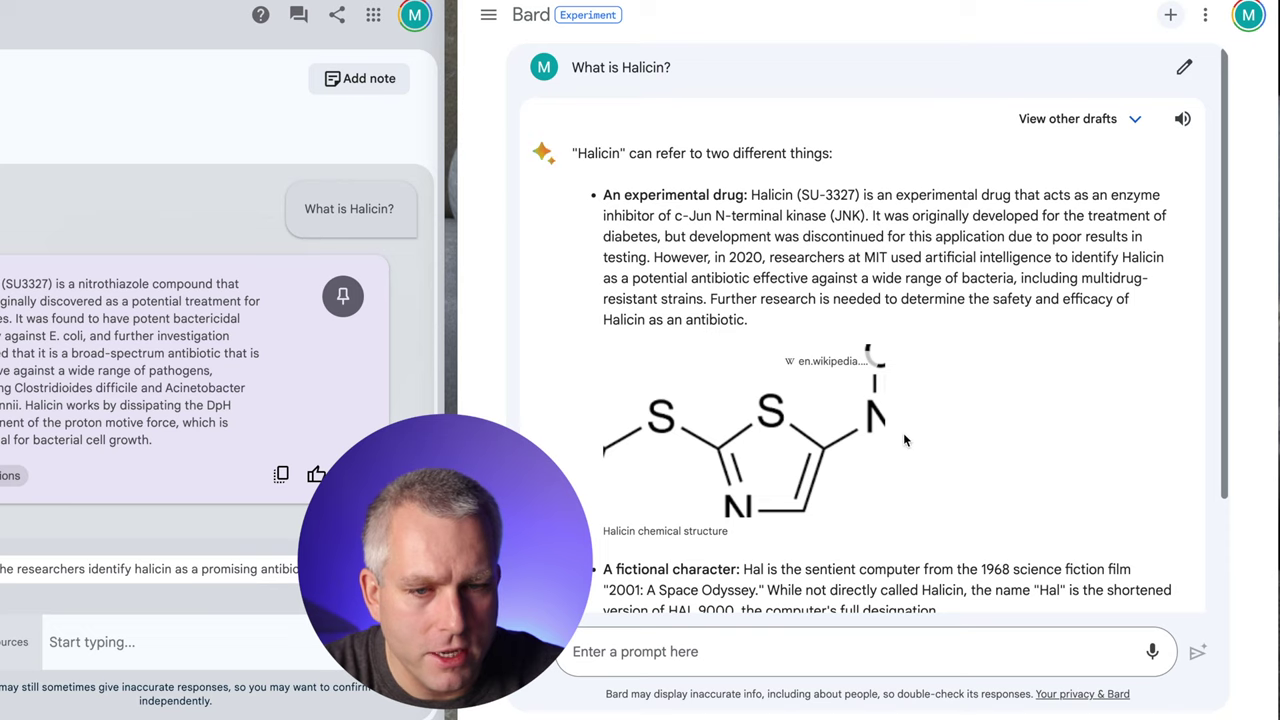
{"action": "scroll", "coordinate": [905, 433], "scroll_direction": "down", "scroll_amount": 2}
{"action": "scroll", "coordinate": [913, 427], "scroll_direction": "up", "scroll_amount": 1}
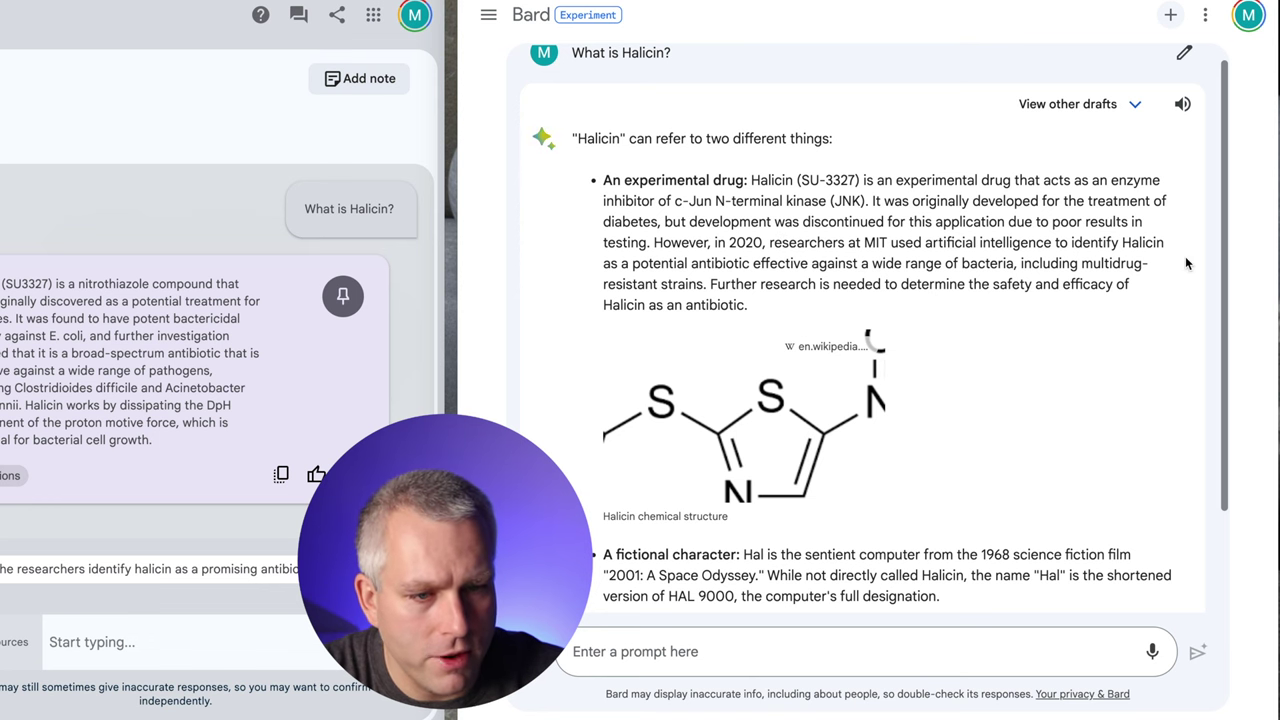
{"action": "scroll", "coordinate": [885, 334], "scroll_direction": "down", "scroll_amount": 1}
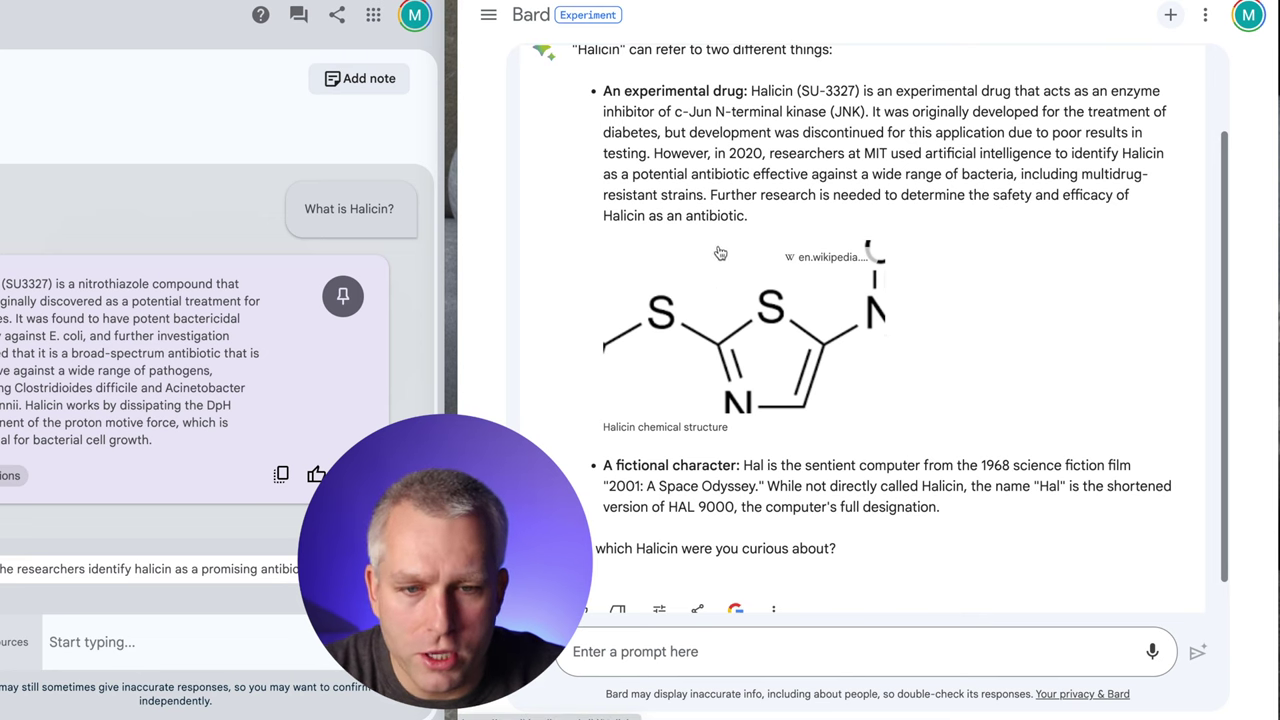
{"action": "scroll", "coordinate": [750, 230], "scroll_direction": "up", "scroll_amount": 1}
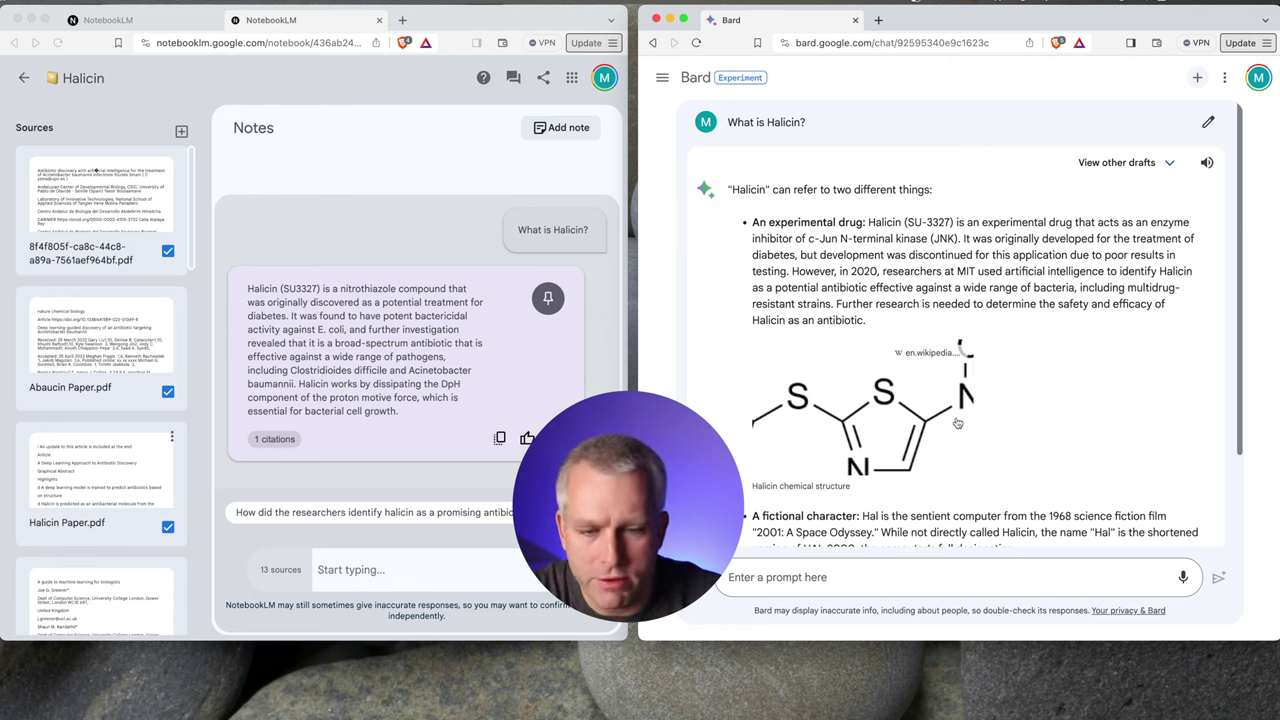
{"action": "scroll", "coordinate": [729, 391], "scroll_direction": "down", "scroll_amount": 1}
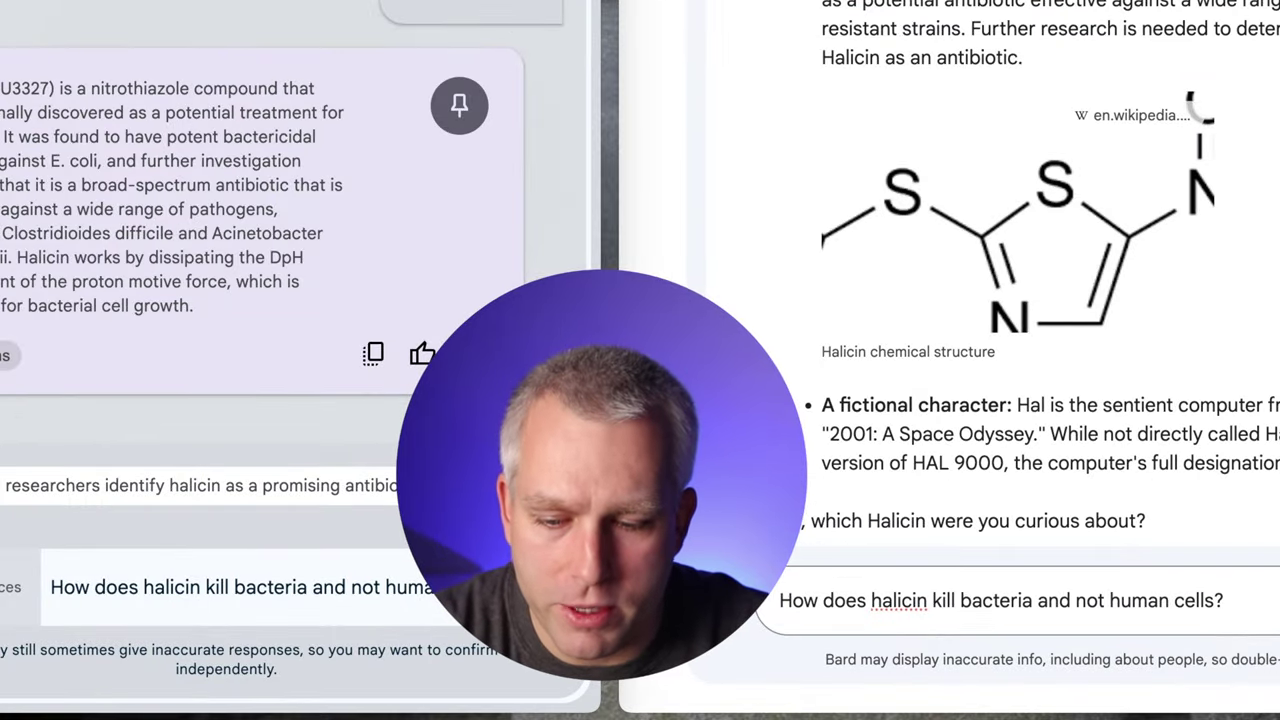
{"action": "key", "text": "Return"}
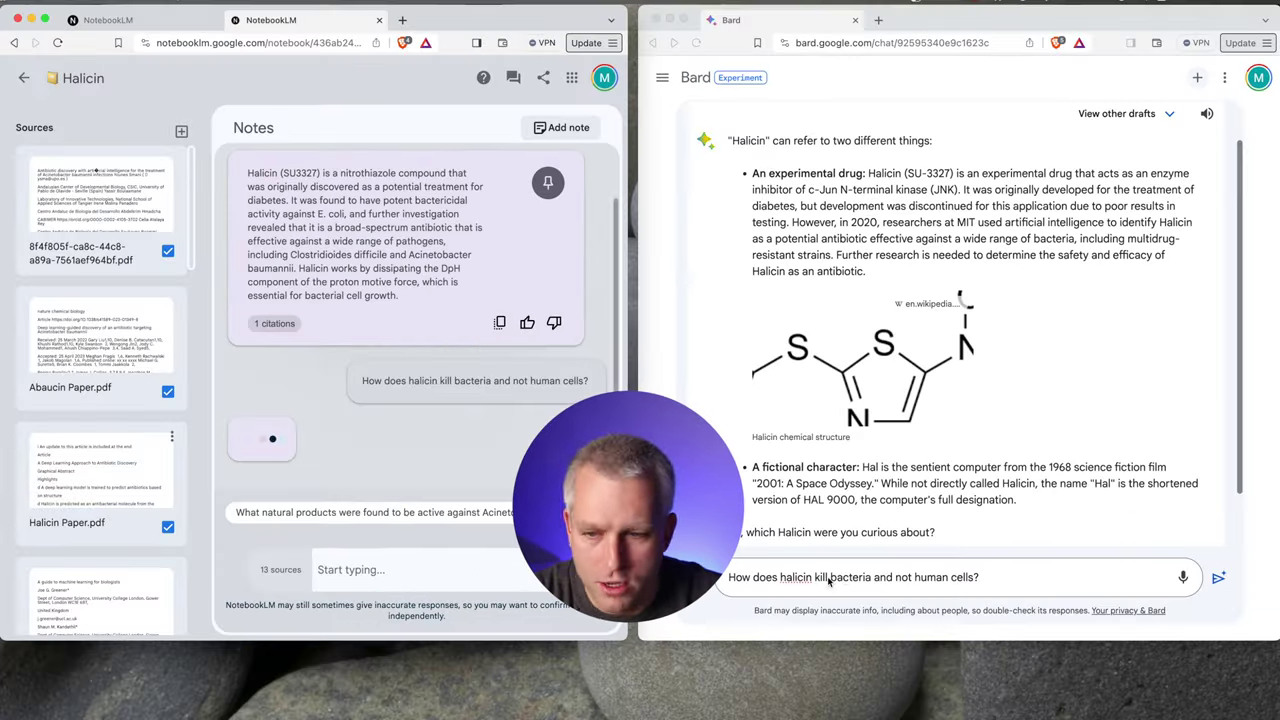
{"action": "left_click", "coordinate": [1219, 580]}
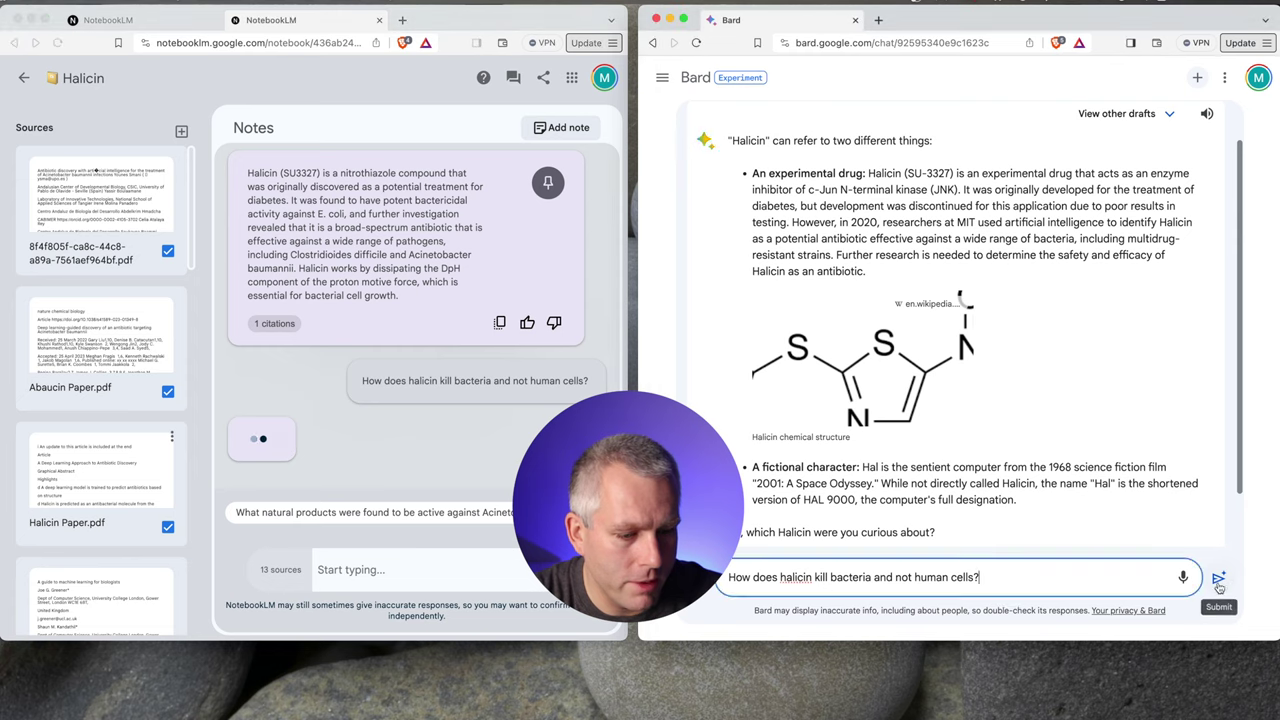
{"action": "left_click", "coordinate": [1219, 580]}
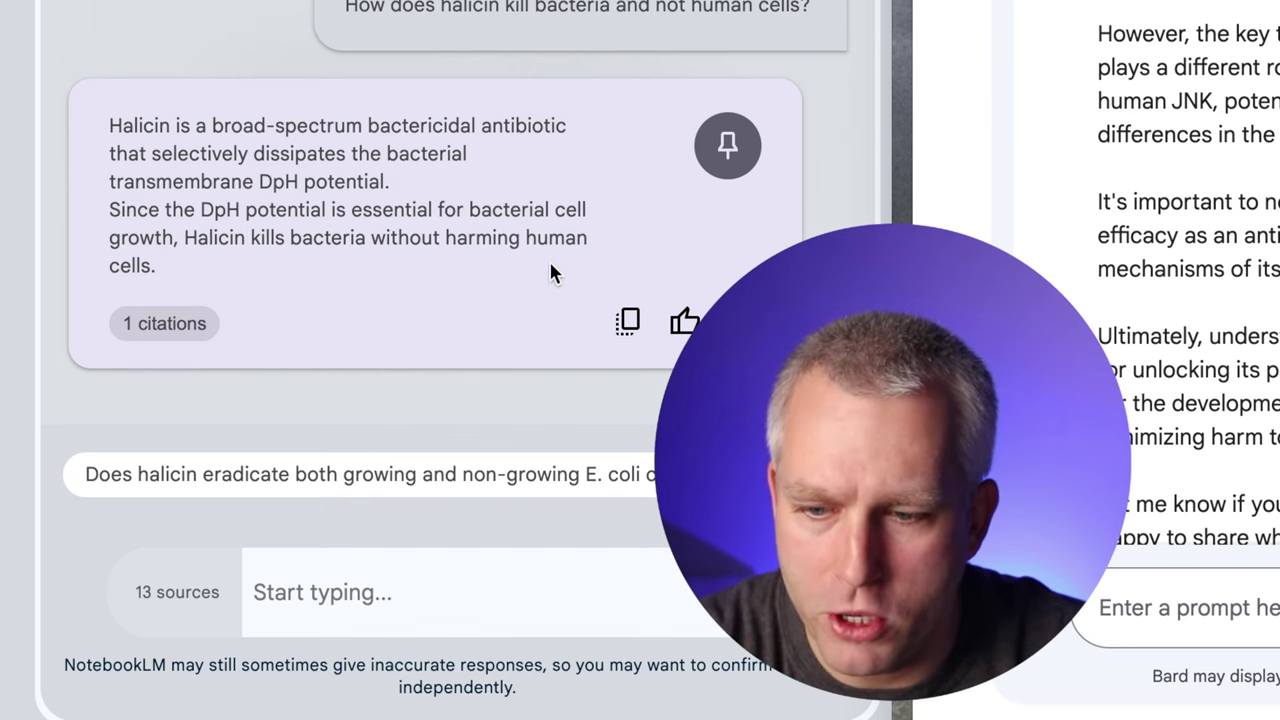
{"action": "left_click", "coordinate": [501, 576]}
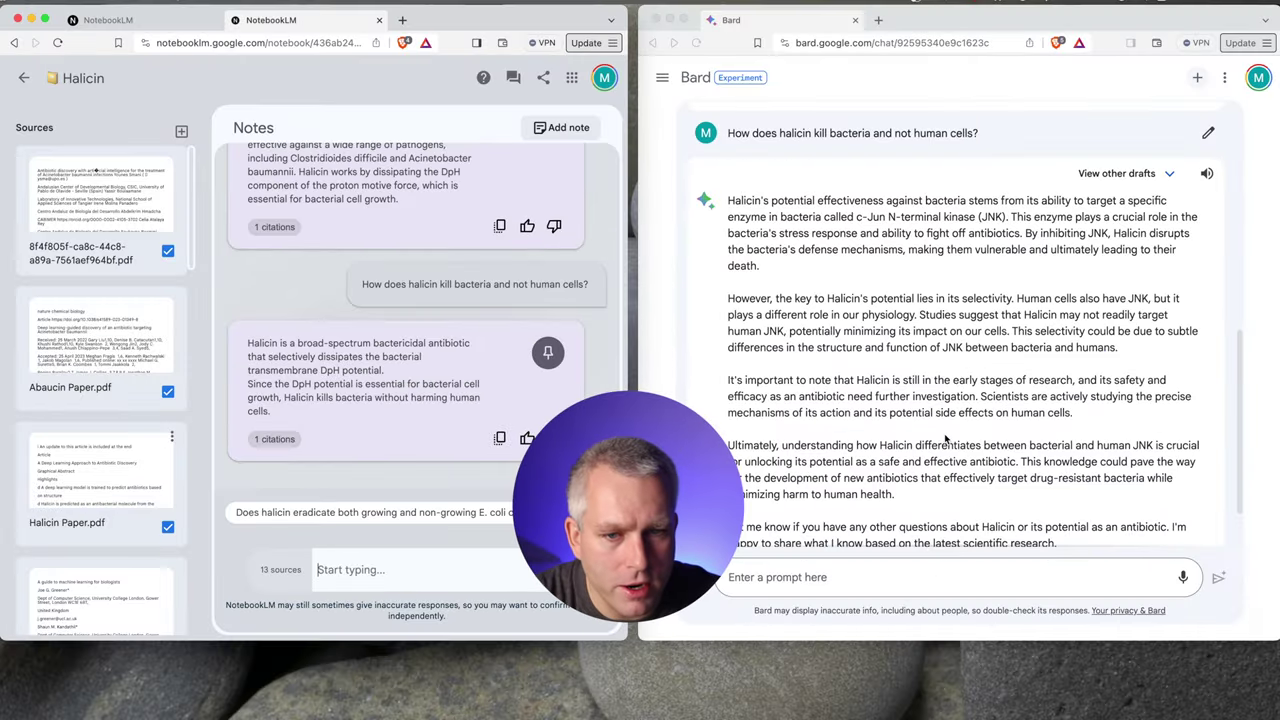
{"action": "scroll", "coordinate": [946, 437], "scroll_direction": "down", "scroll_amount": 2}
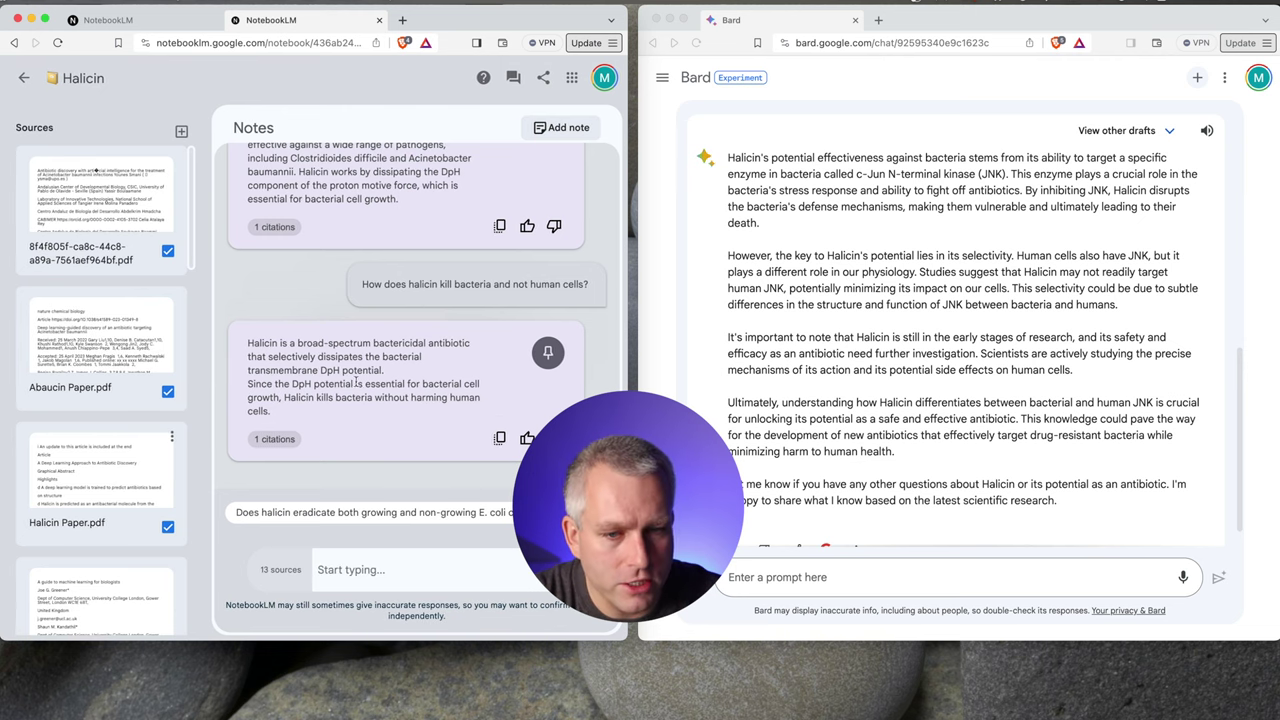
{"action": "scroll", "coordinate": [1077, 411], "scroll_direction": "up", "scroll_amount": 2}
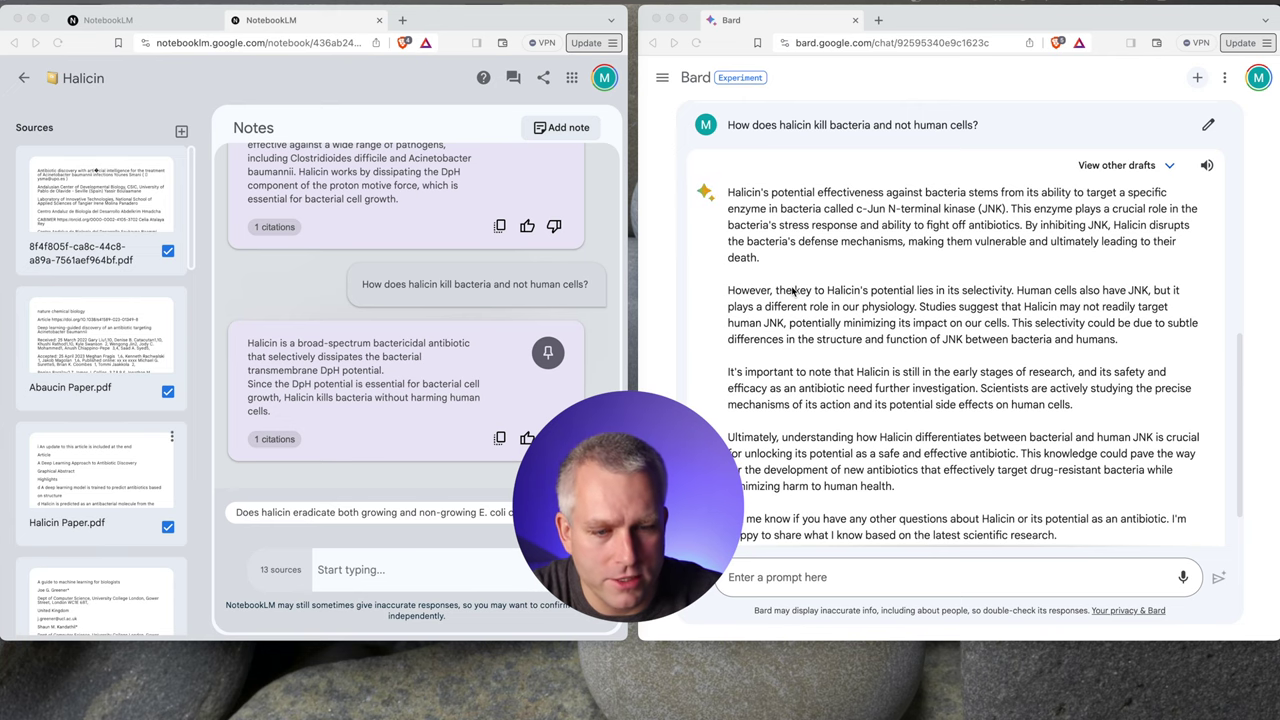
{"action": "scroll", "coordinate": [794, 275], "scroll_direction": "down", "scroll_amount": 1}
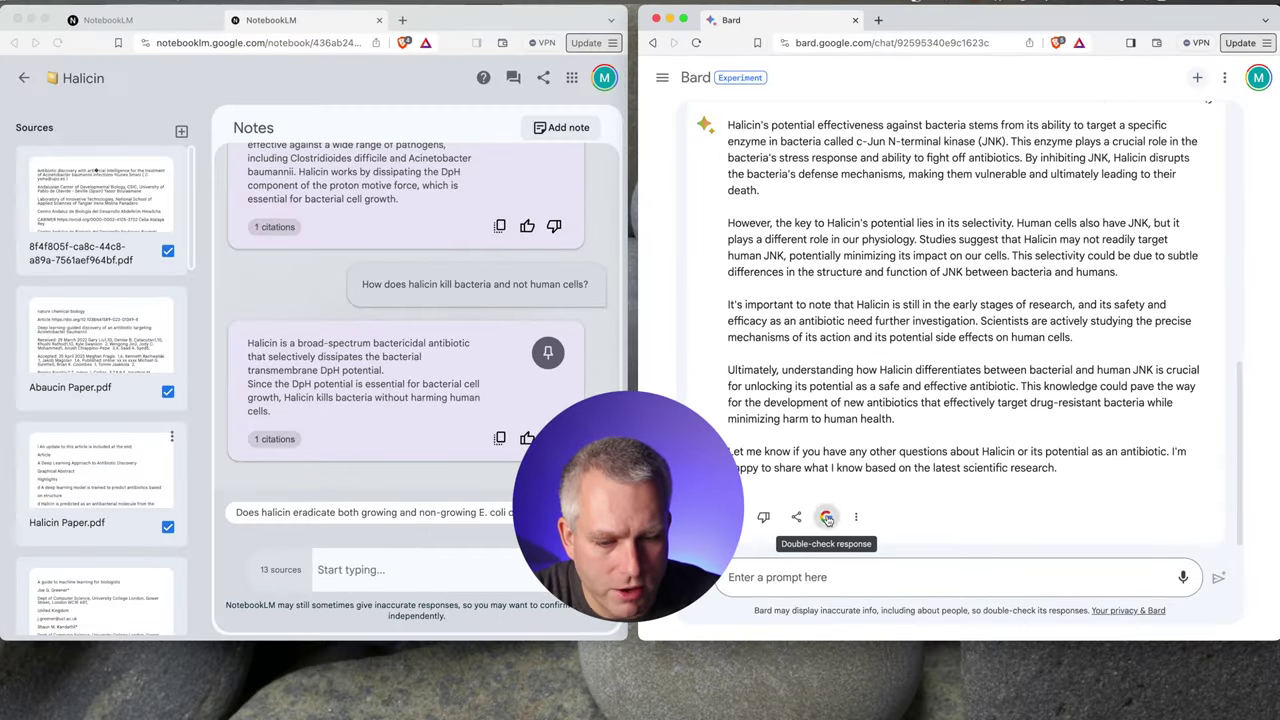
Double-check Bard's halicin answer with Google Search and view the matched statement results.
{"action": "left_click", "coordinate": [826, 517]}
{"action": "scroll", "coordinate": [860, 510], "scroll_direction": "down", "scroll_amount": 2}
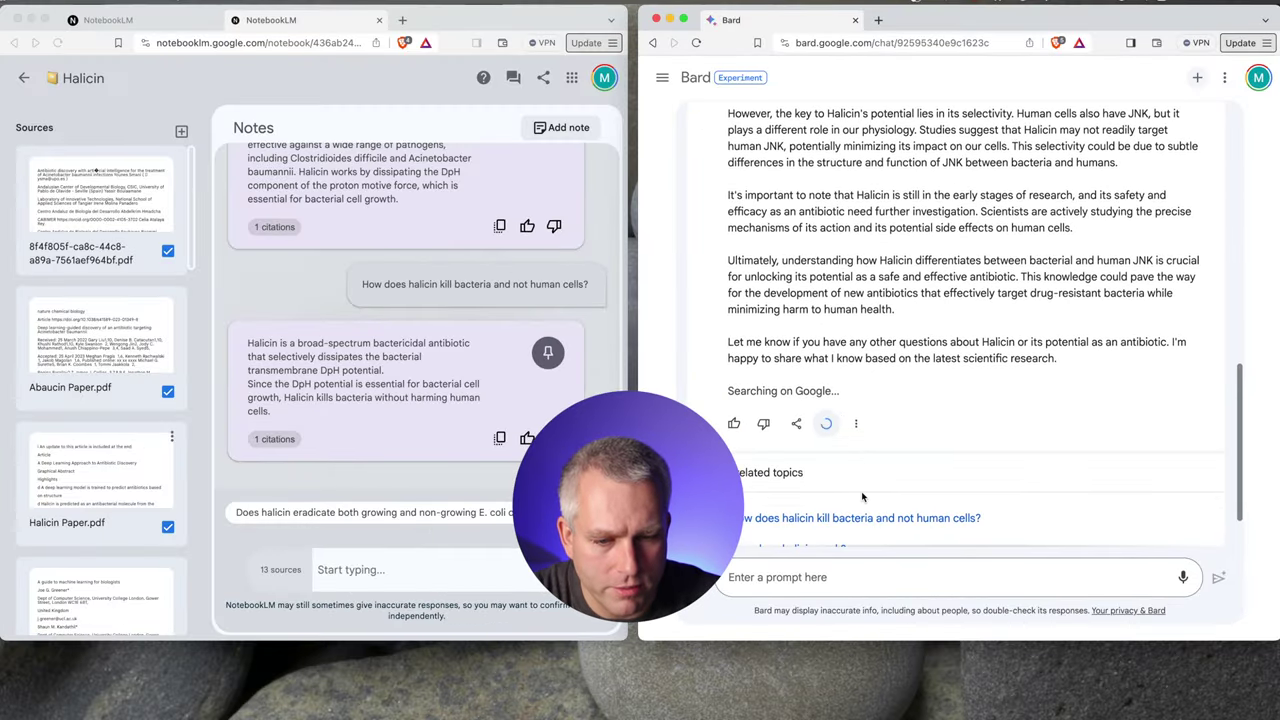
{"action": "scroll", "coordinate": [845, 460], "scroll_direction": "up", "scroll_amount": 1}
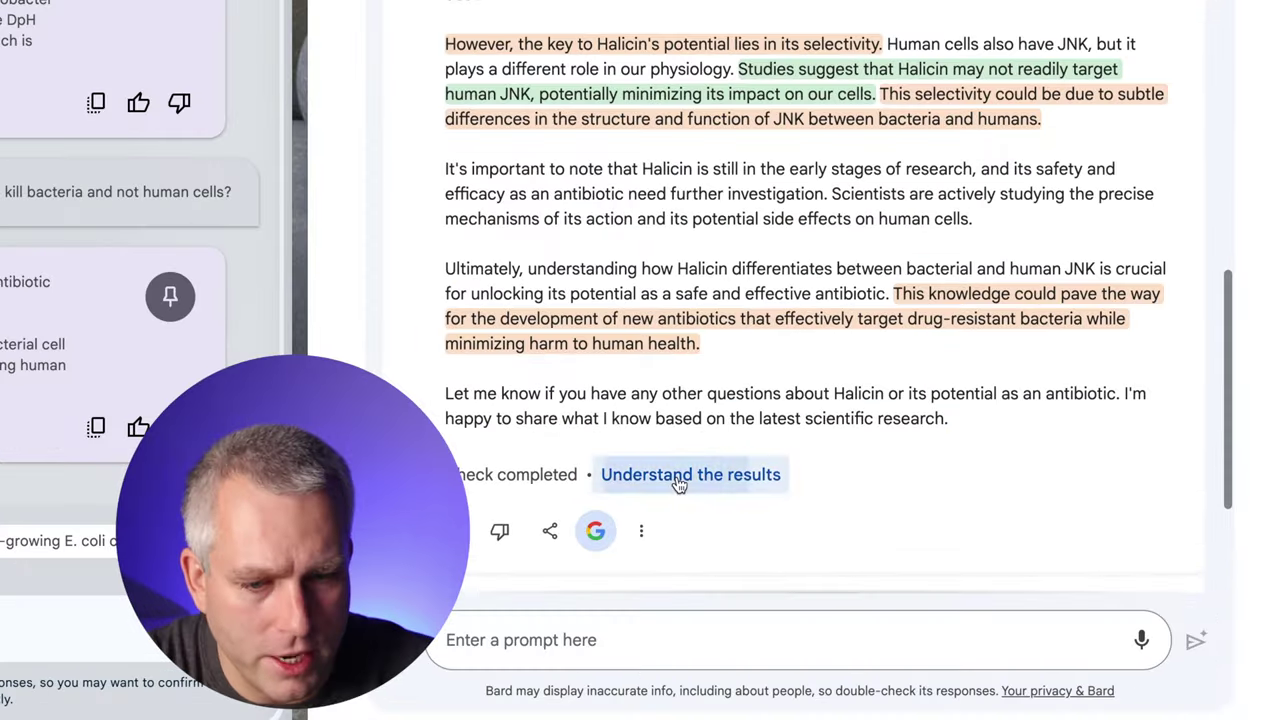
{"action": "left_click", "coordinate": [888, 411]}
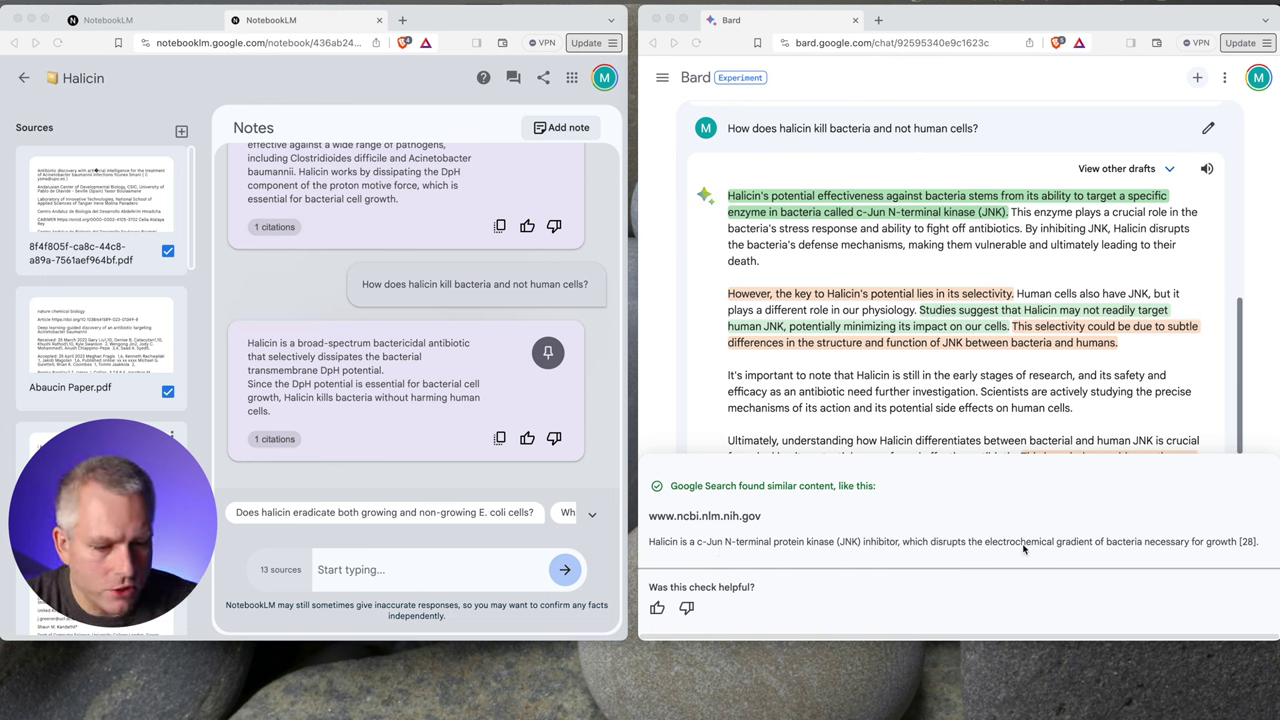
Open the NCBI source and scroll through the SAAP-148 nanoparticle article on PubMed Central.
{"action": "left_click", "coordinate": [1248, 543]}
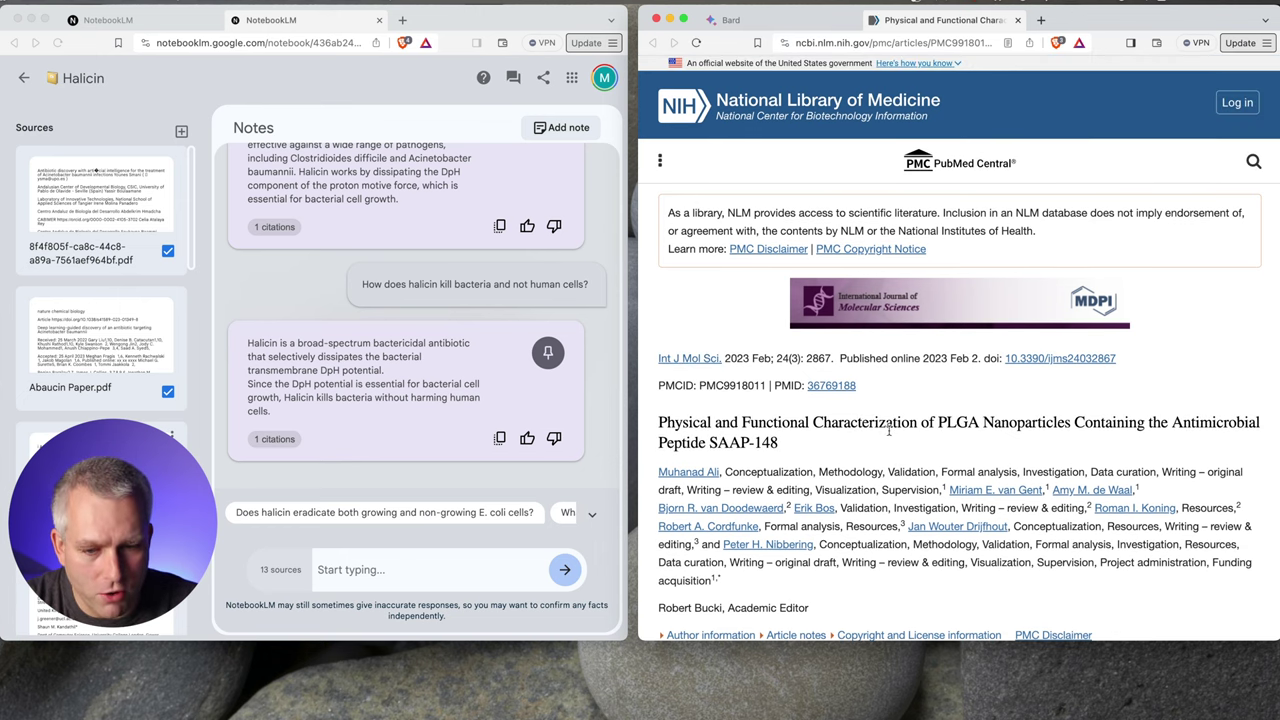
{"action": "scroll", "coordinate": [881, 428], "scroll_direction": "down", "scroll_amount": 10}
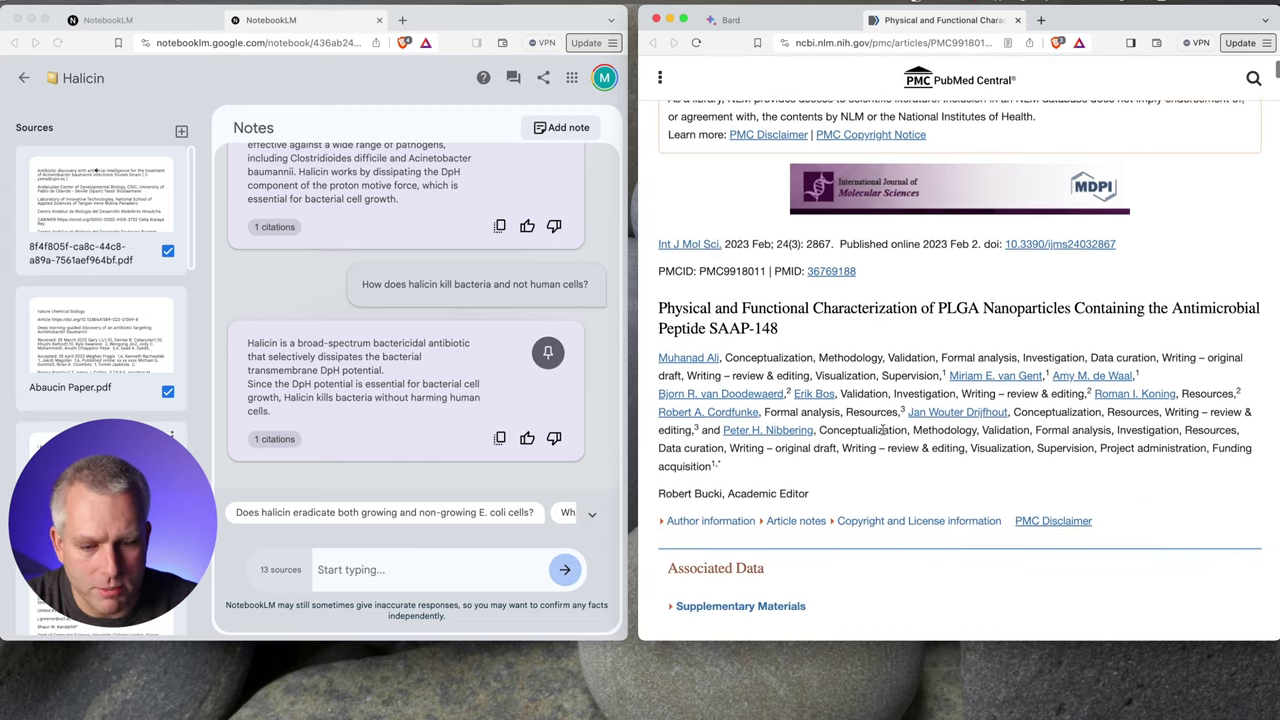
{"action": "scroll", "coordinate": [881, 428], "scroll_direction": "down", "scroll_amount": 10}
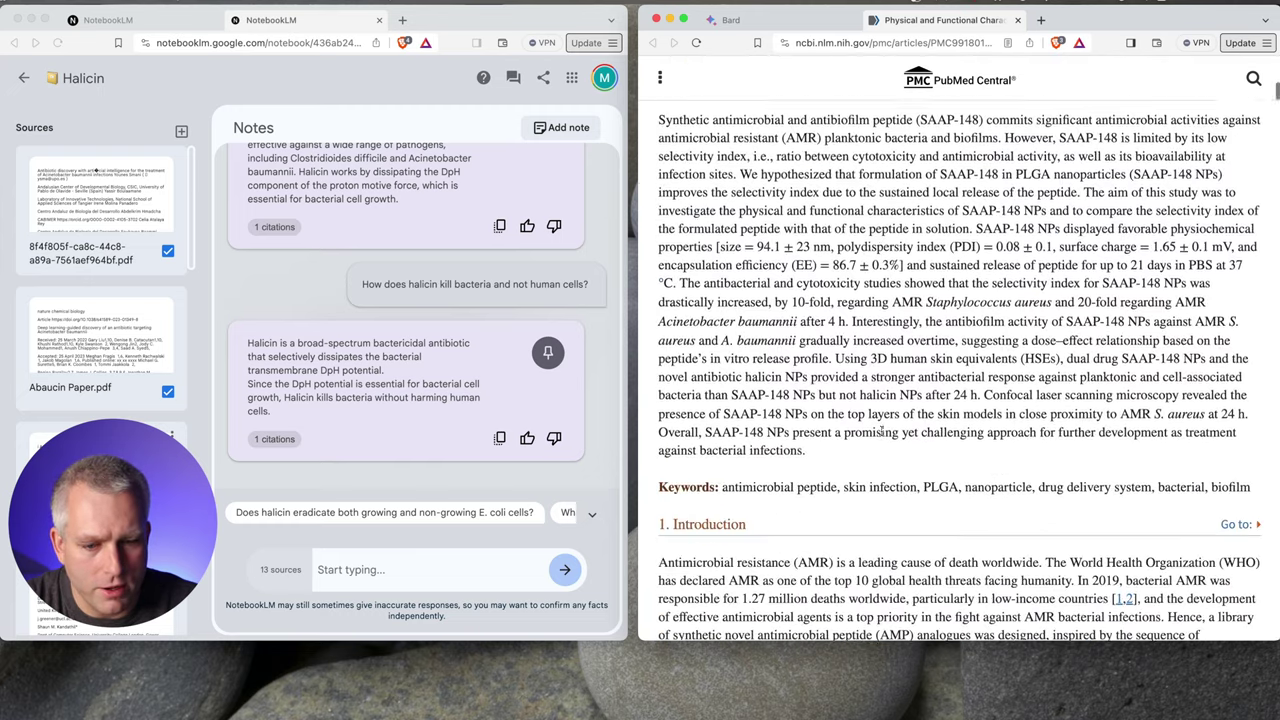
{"action": "scroll", "coordinate": [881, 430], "scroll_direction": "up", "scroll_amount": 18}
{"action": "scroll", "coordinate": [881, 430], "scroll_direction": "up", "scroll_amount": 2}
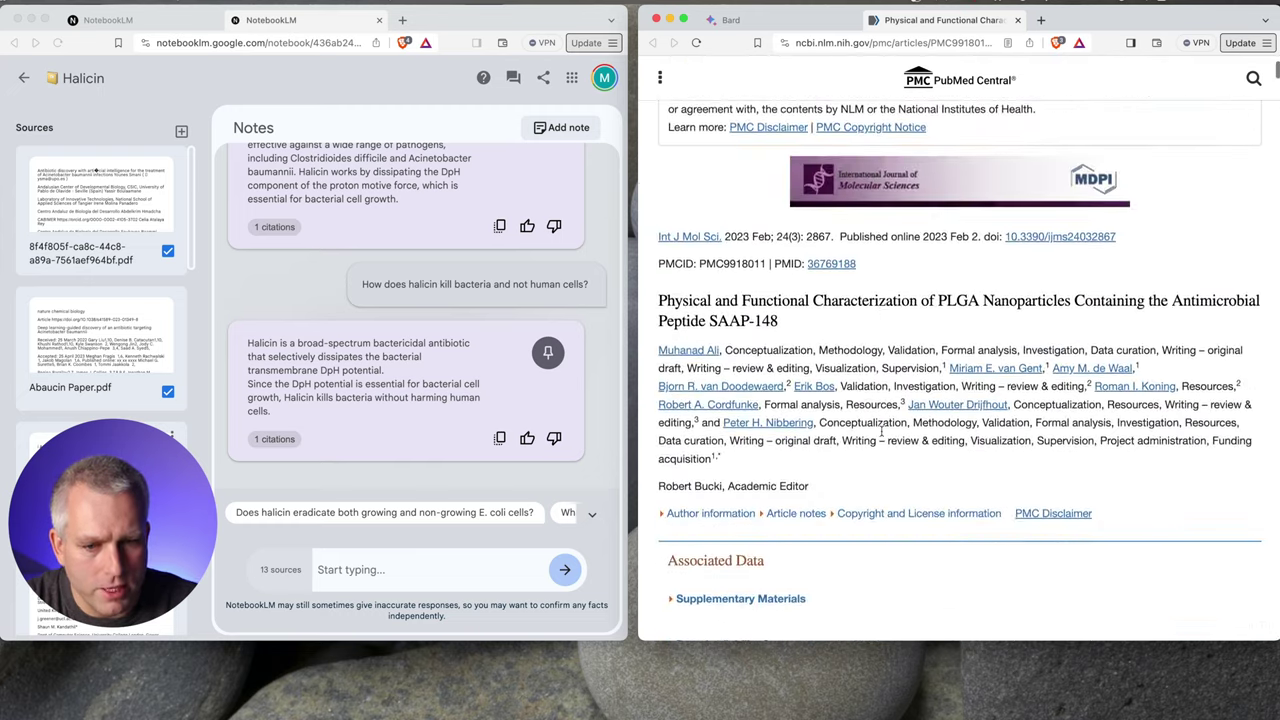
{"action": "scroll", "coordinate": [893, 434], "scroll_direction": "down", "scroll_amount": 1}
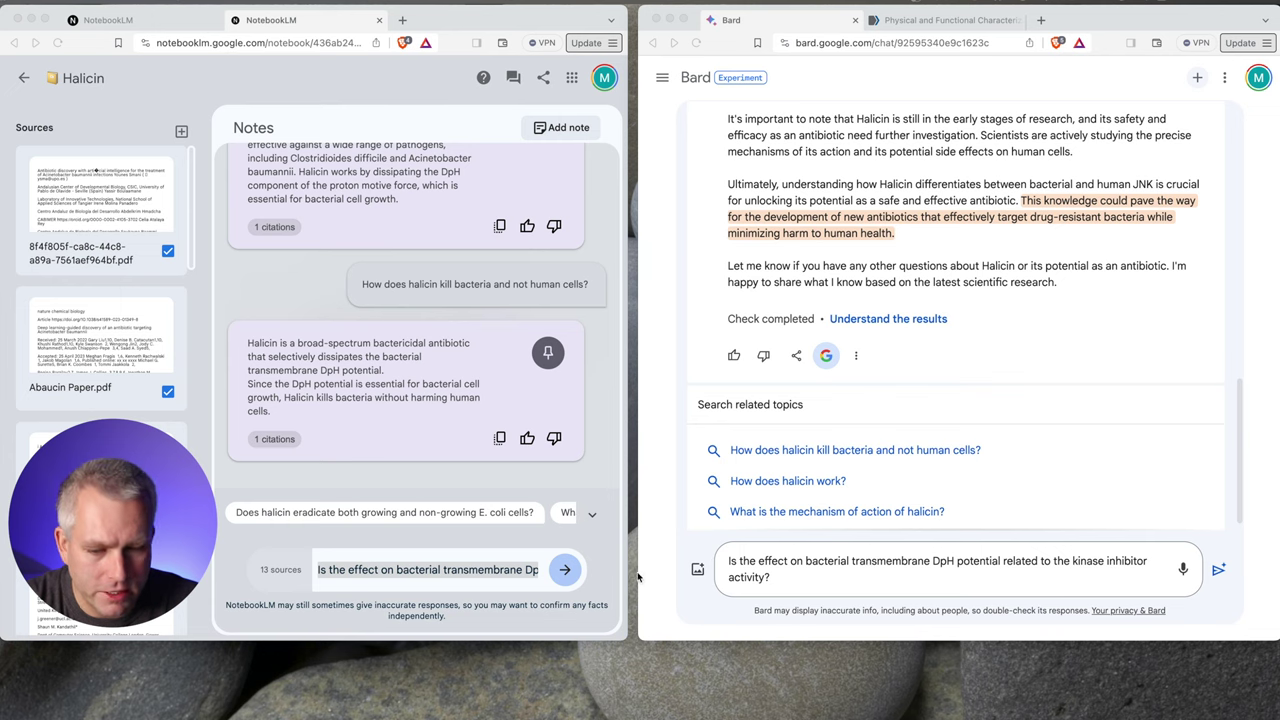
Send the DpH kinase-inhibitor question to NotebookLM and Bard, then list NotebookLM's two citations.
{"action": "left_click", "coordinate": [563, 569]}
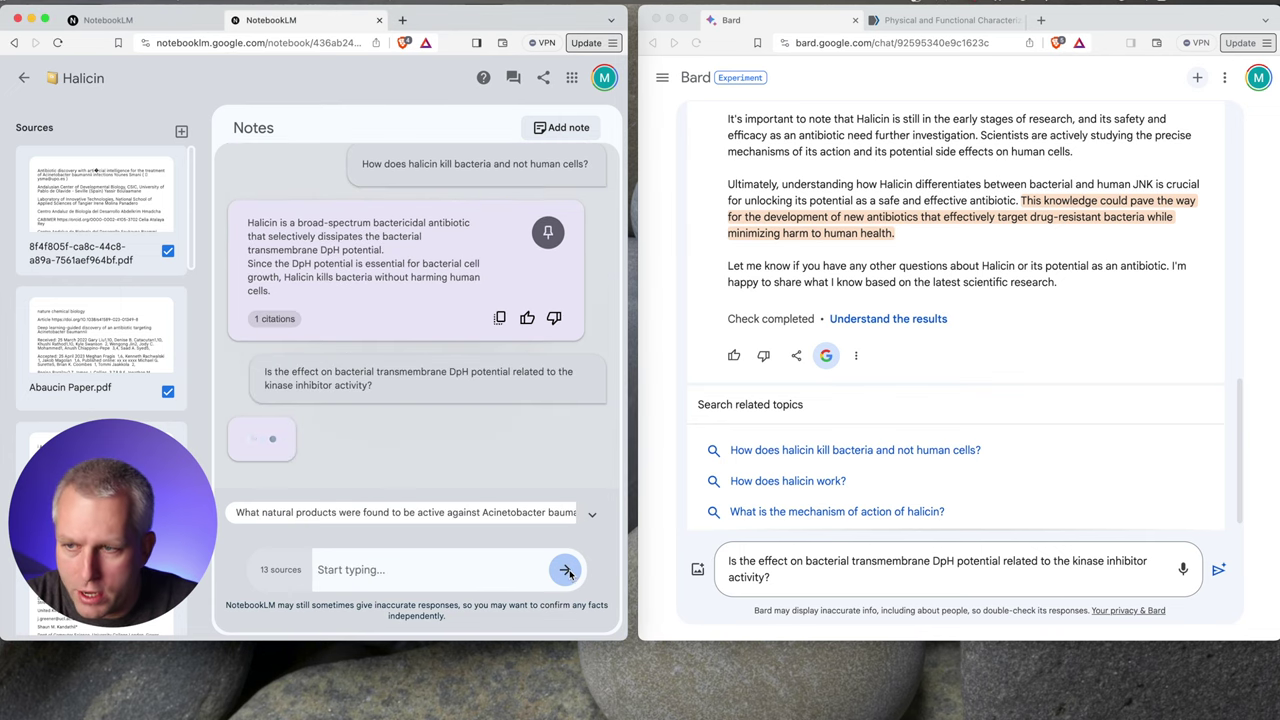
{"action": "left_click", "coordinate": [1218, 569]}
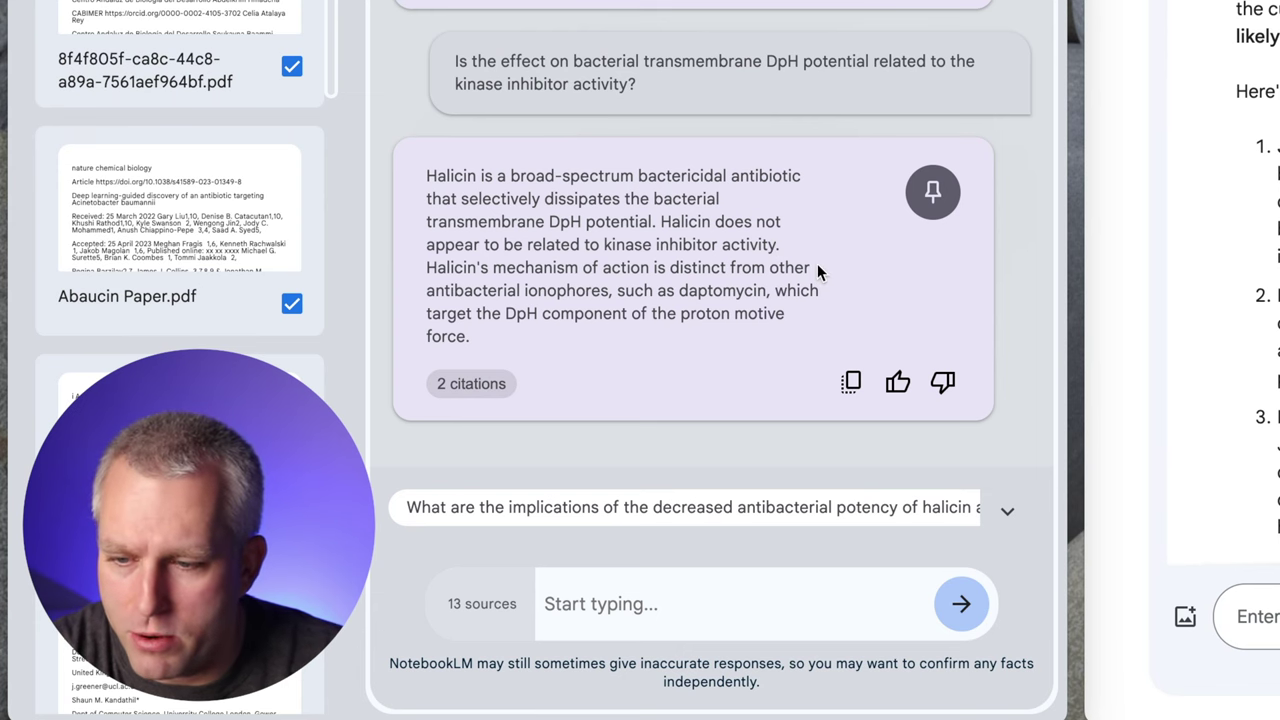
{"action": "left_click", "coordinate": [471, 383]}
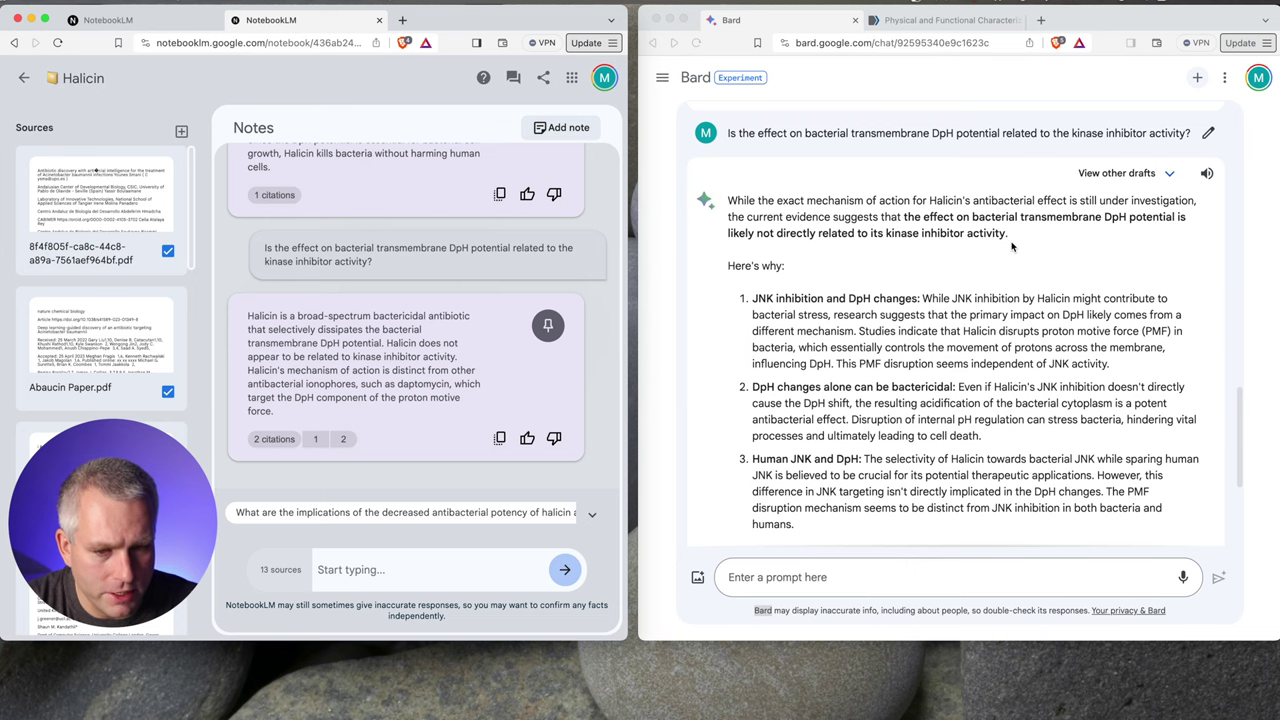
Scroll through Bard's explanation that DpH disruption is independent of JNK inhibition.
{"action": "scroll", "coordinate": [1012, 247], "scroll_direction": "up", "scroll_amount": 10}
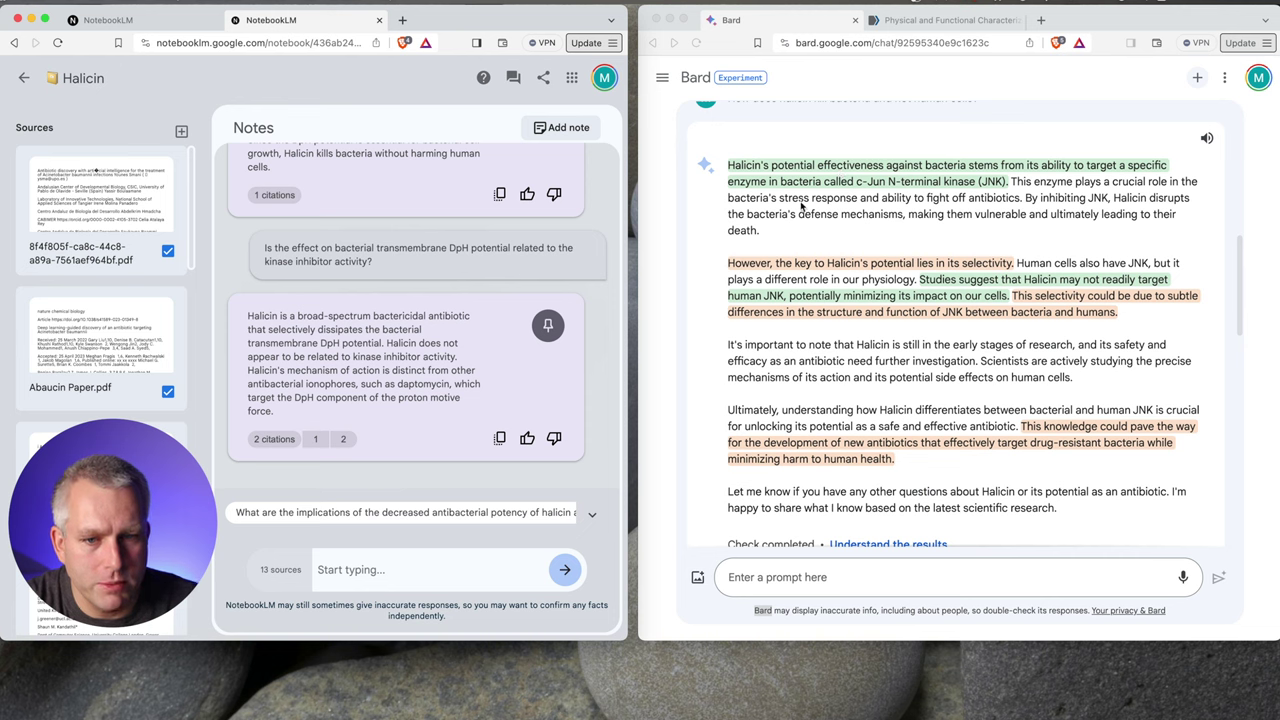
{"action": "scroll", "coordinate": [980, 215], "scroll_direction": "down", "scroll_amount": 10}
{"action": "scroll", "coordinate": [985, 219], "scroll_direction": "down", "scroll_amount": 5}
{"action": "scroll", "coordinate": [896, 337], "scroll_direction": "up", "scroll_amount": 5}
{"action": "scroll", "coordinate": [896, 337], "scroll_direction": "up", "scroll_amount": 1}
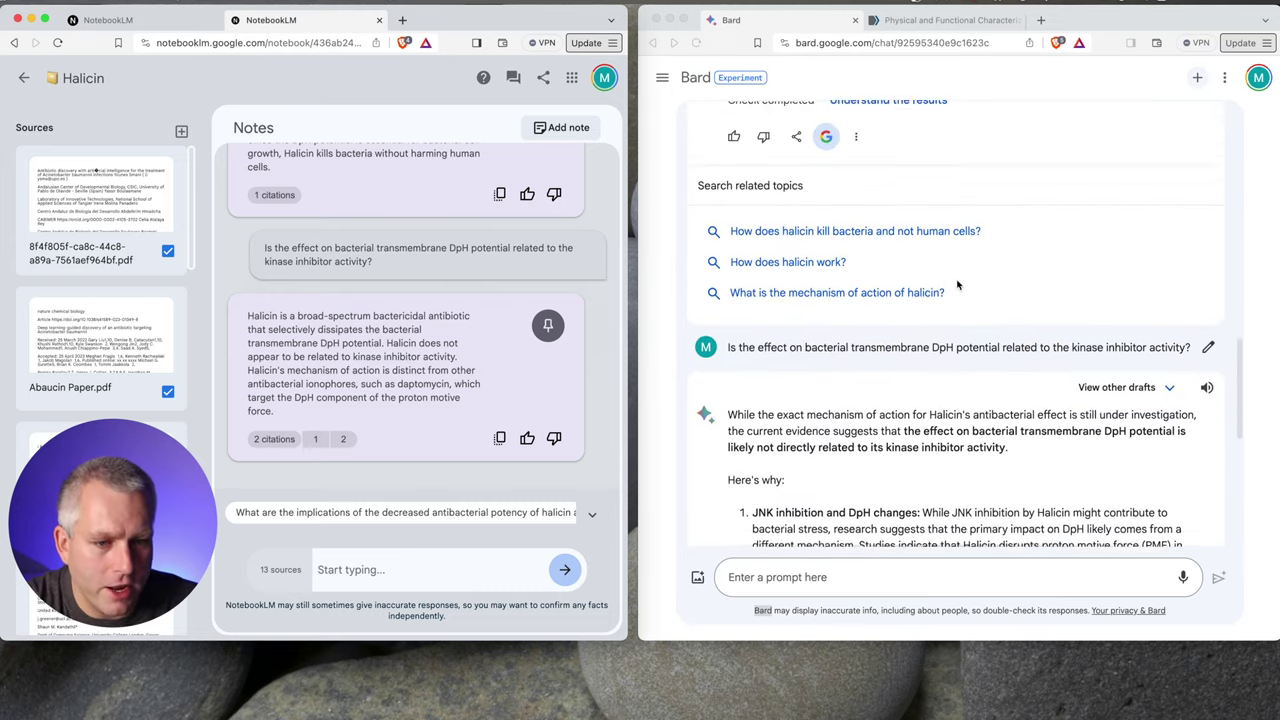
{"action": "scroll", "coordinate": [960, 322], "scroll_direction": "down", "scroll_amount": 2}
{"action": "scroll", "coordinate": [981, 314], "scroll_direction": "down", "scroll_amount": 3}
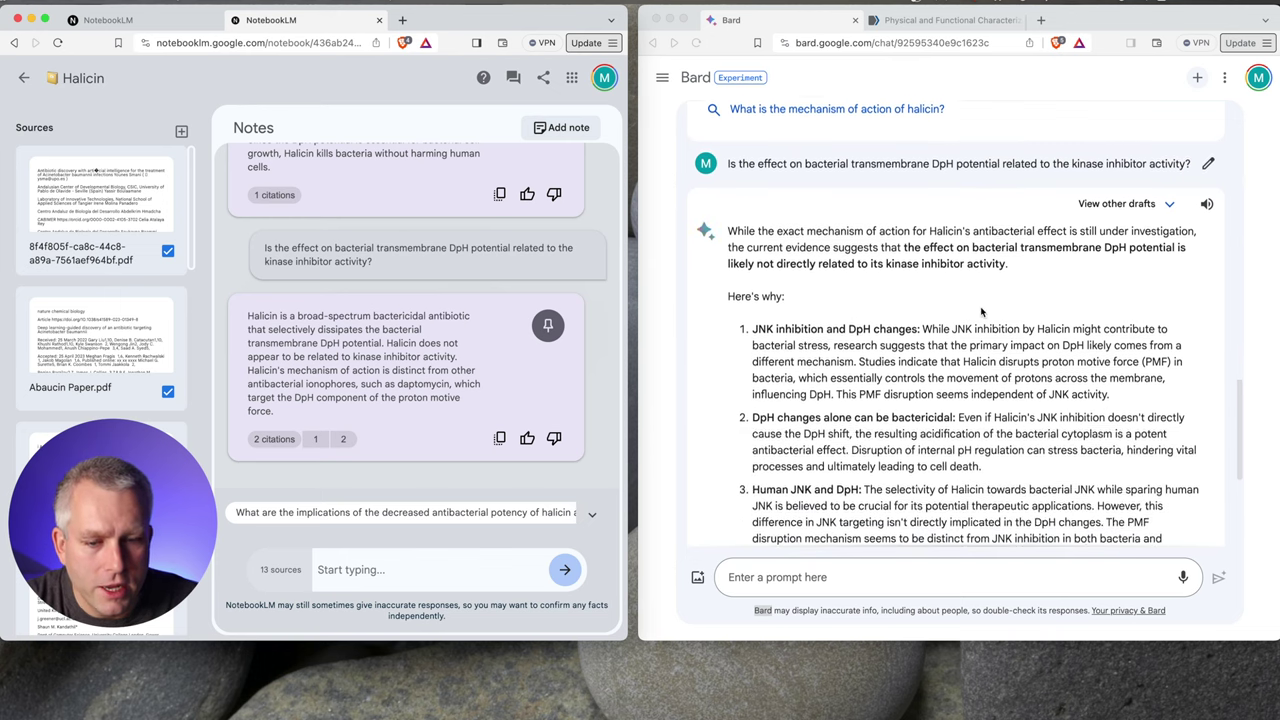
{"action": "scroll", "coordinate": [1000, 313], "scroll_direction": "down", "scroll_amount": 2}
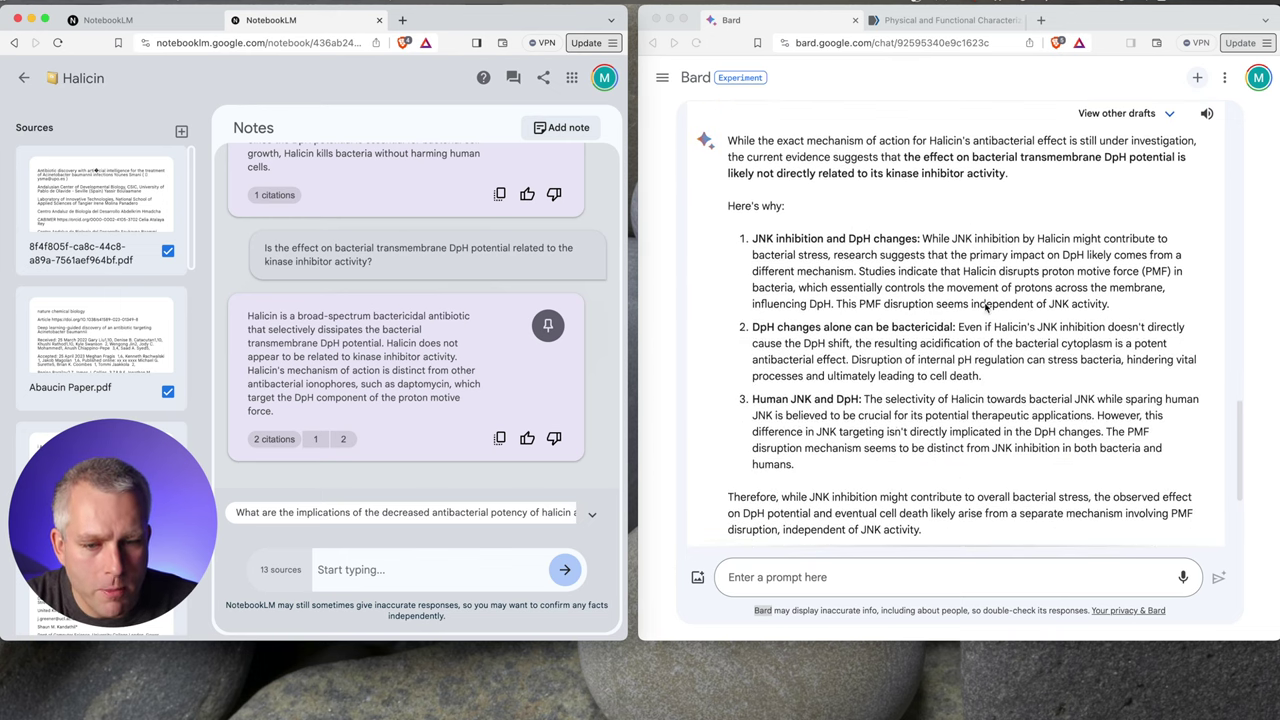
{"action": "scroll", "coordinate": [897, 350], "scroll_direction": "down", "scroll_amount": 3}
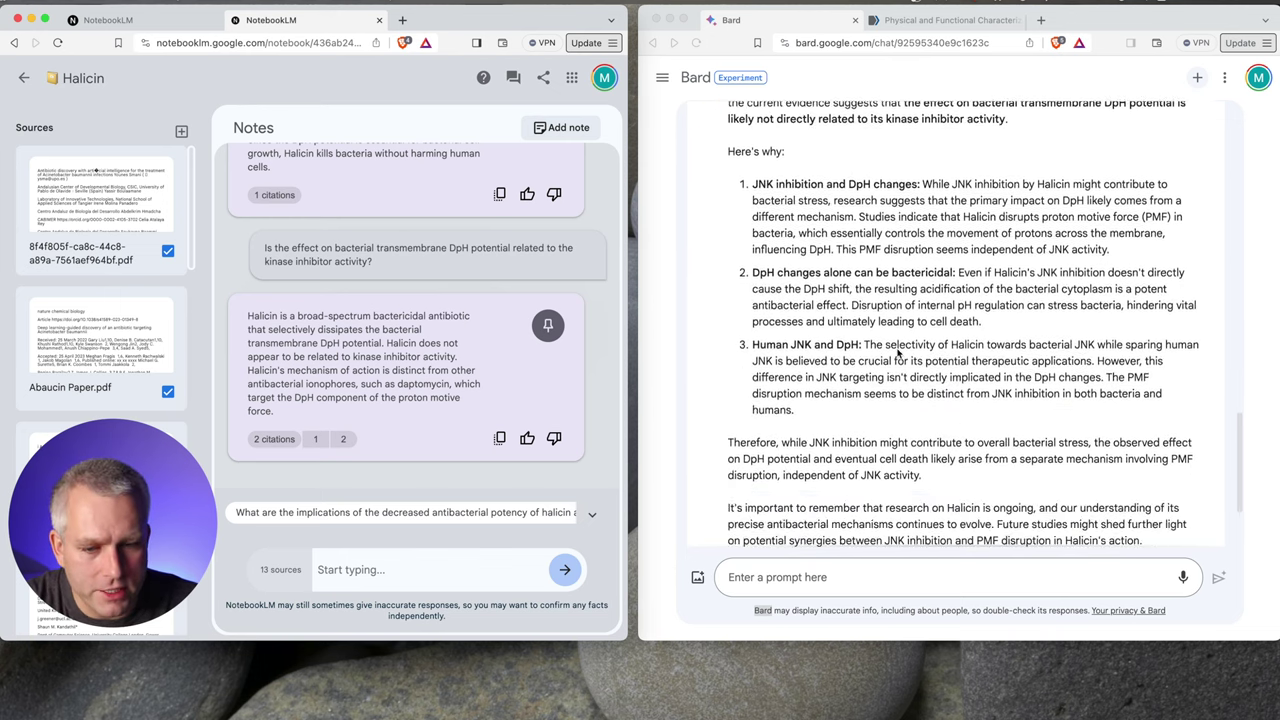
{"action": "scroll", "coordinate": [898, 352], "scroll_direction": "down", "scroll_amount": 1}
{"action": "scroll", "coordinate": [898, 352], "scroll_direction": "up", "scroll_amount": 2}
{"action": "scroll", "coordinate": [898, 352], "scroll_direction": "down", "scroll_amount": 1}
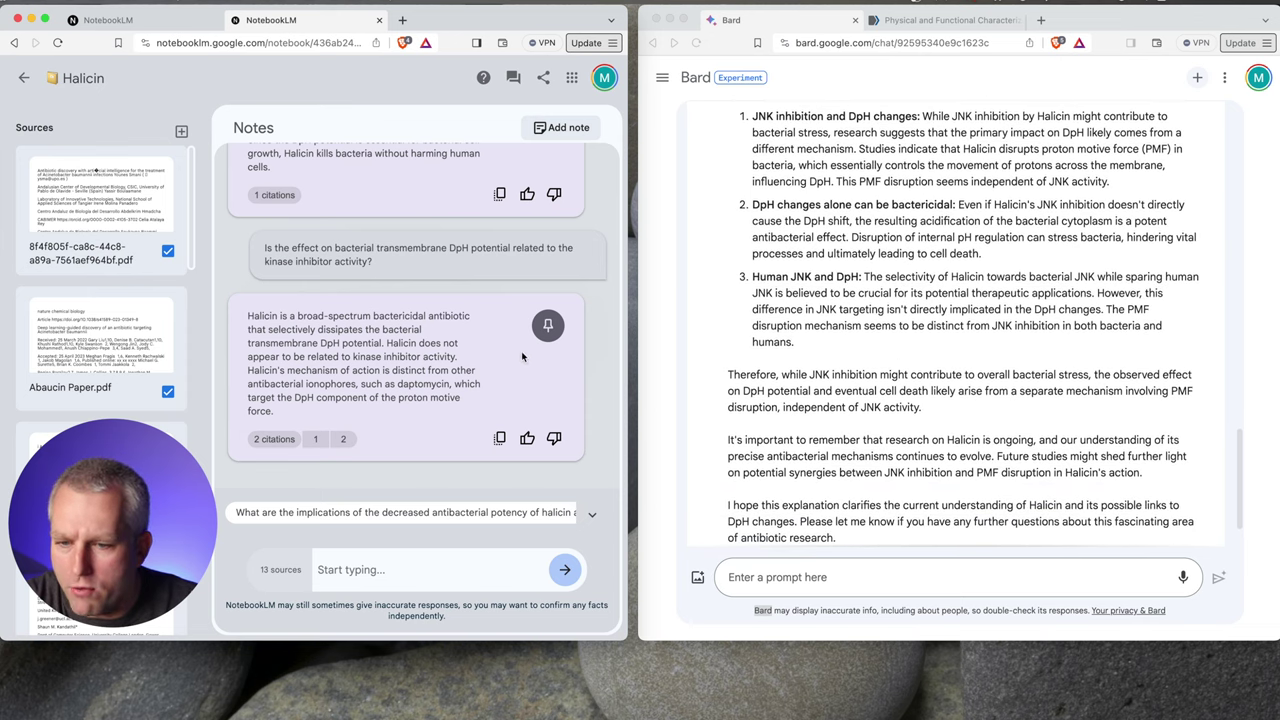
{"action": "scroll", "coordinate": [485, 353], "scroll_direction": "up", "scroll_amount": 1}
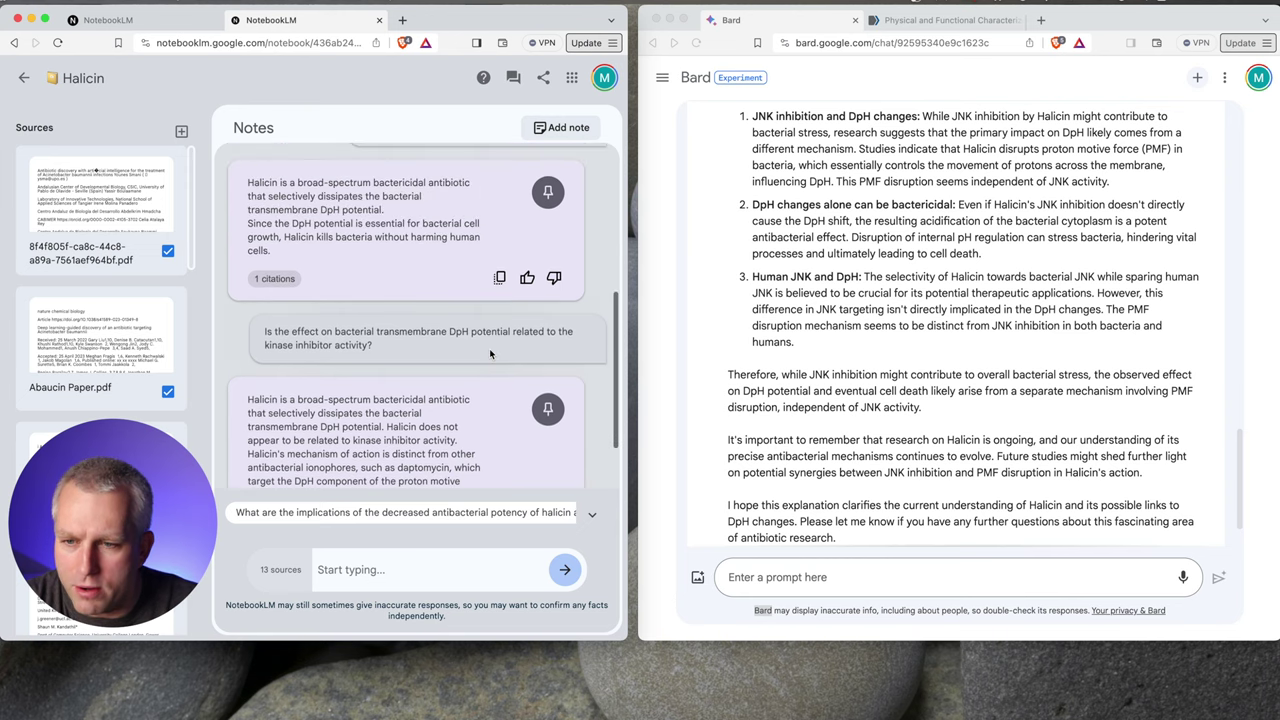
{"action": "scroll", "coordinate": [490, 352], "scroll_direction": "down", "scroll_amount": 1}
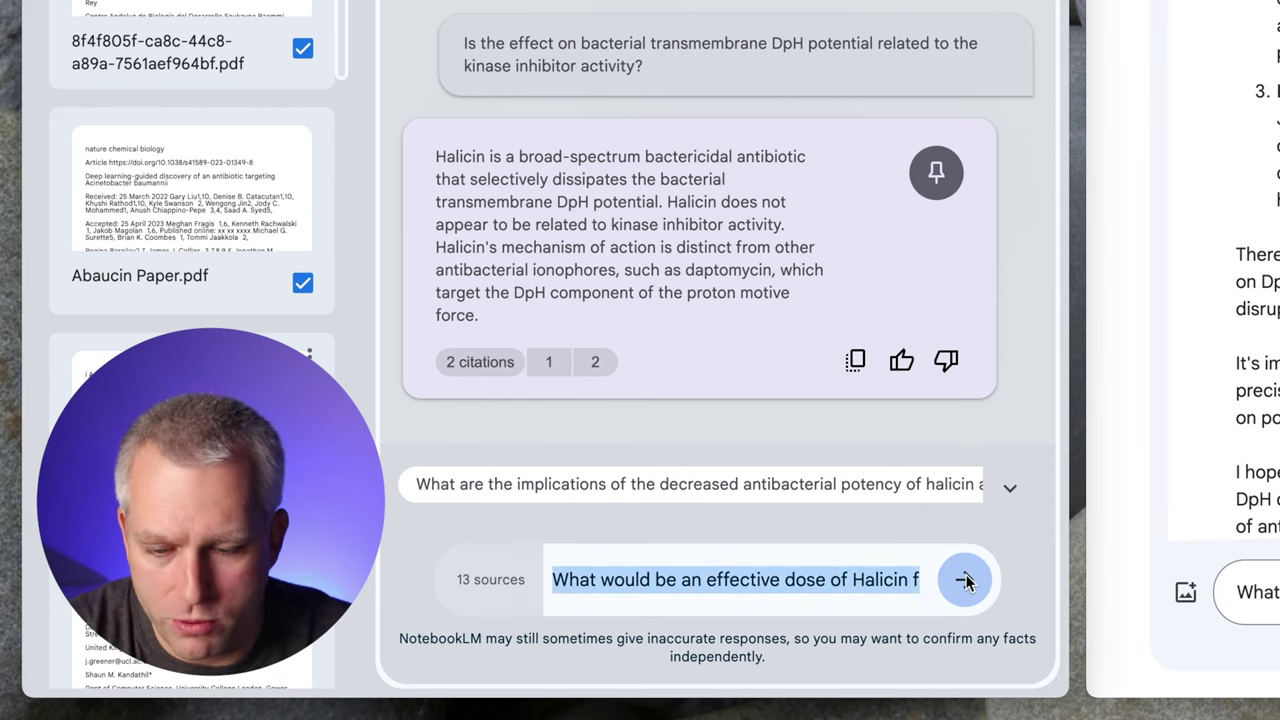
Ask both chats for an effective human halicin dose, then paste the rodent-dose question.
{"action": "left_click", "coordinate": [965, 581]}
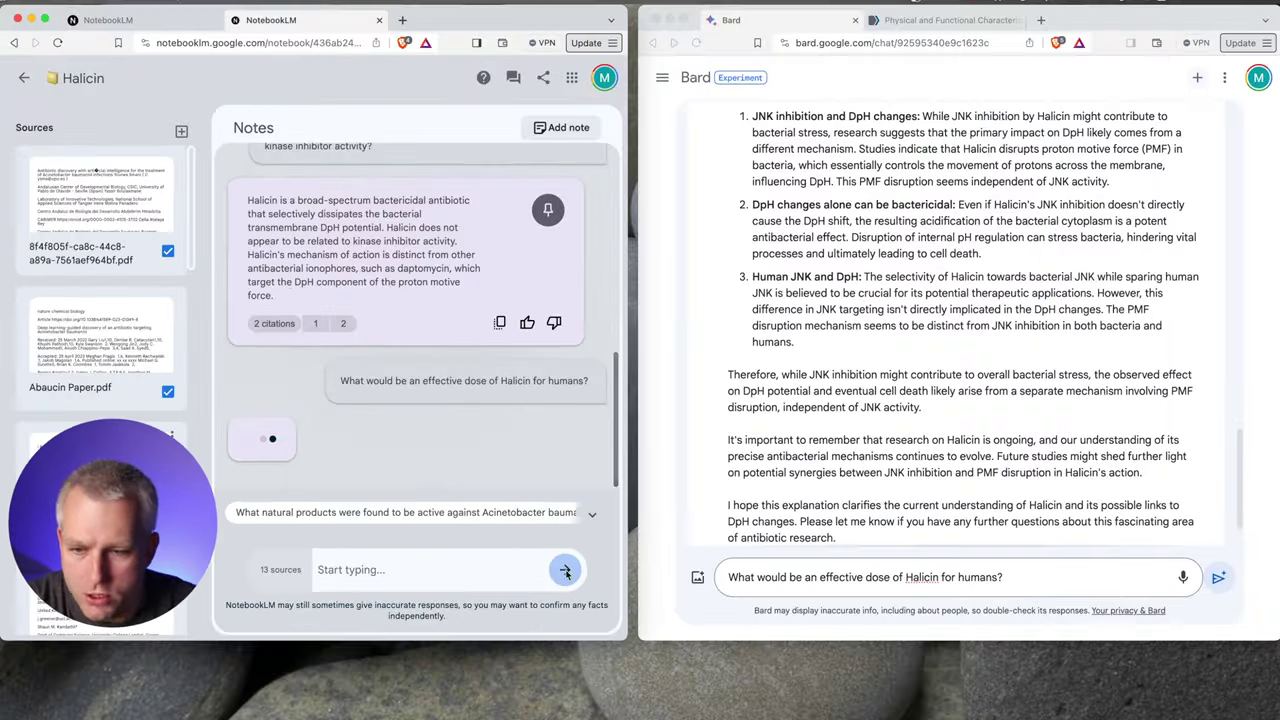
{"action": "left_click", "coordinate": [1218, 579]}
{"action": "left_click", "coordinate": [1218, 579]}
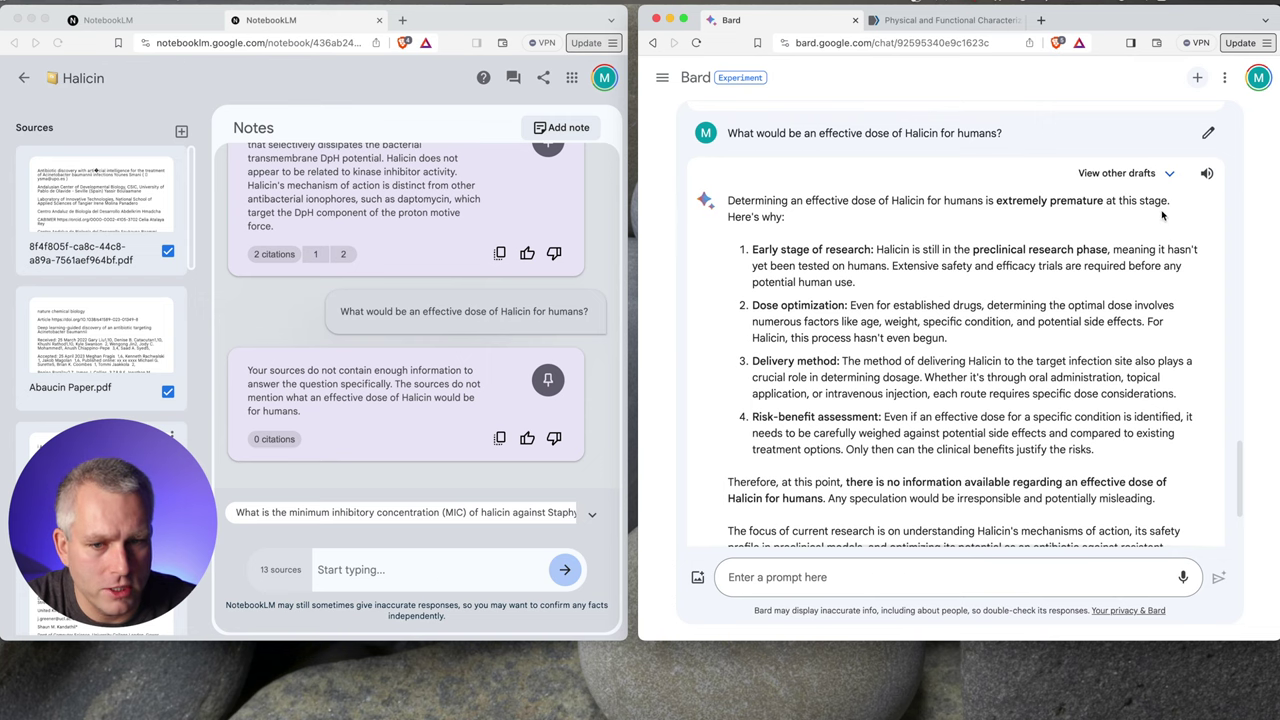
{"action": "scroll", "coordinate": [1160, 215], "scroll_direction": "down", "scroll_amount": 2}
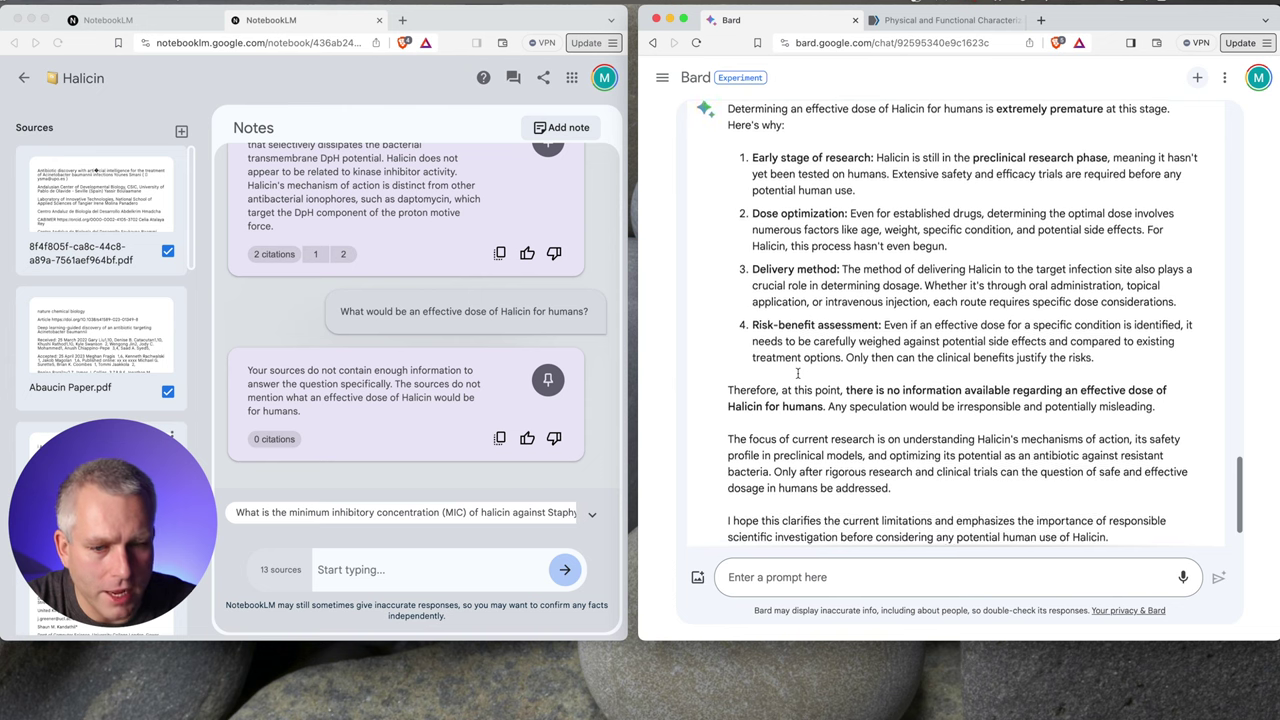
{"action": "scroll", "coordinate": [797, 373], "scroll_direction": "down", "scroll_amount": 3}
{"action": "type", "text": "What would be an effective dose for mice or other rodents?"}
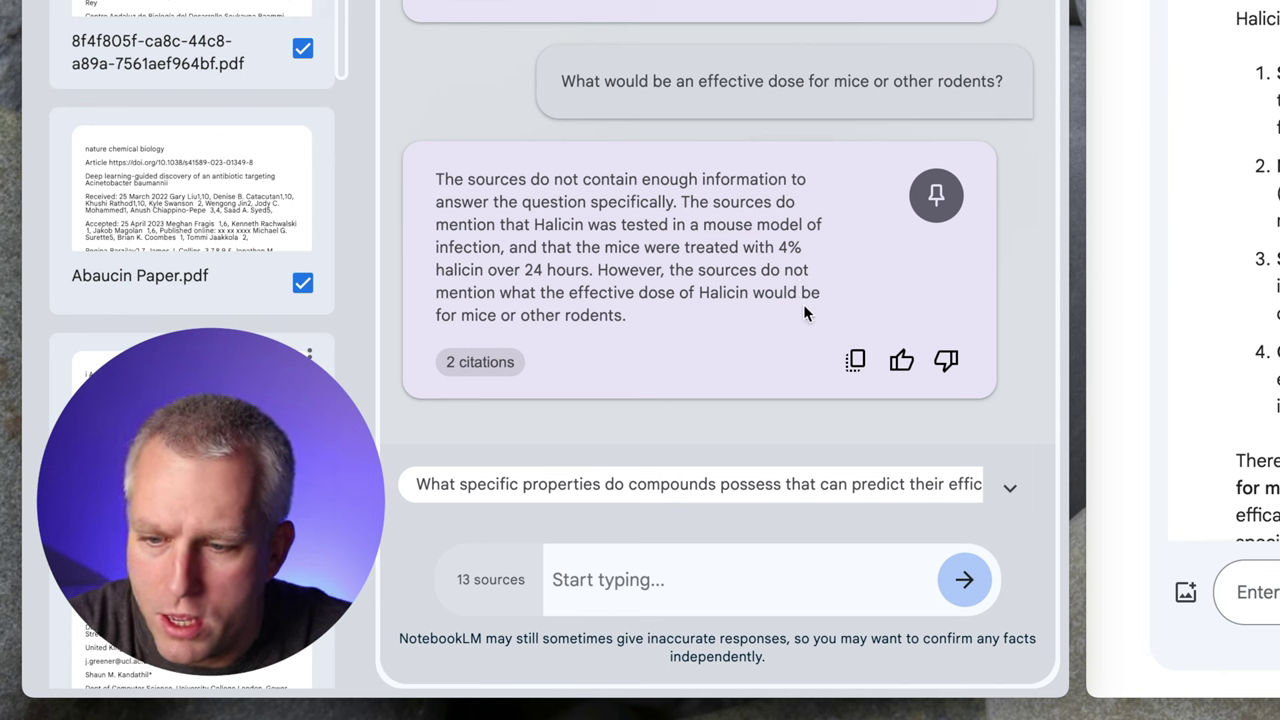
Start the follow-up 'What do you mean by 4% halicin?' in NotebookLM while reviewing Bard's dose answer.
{"action": "left_click", "coordinate": [686, 574]}
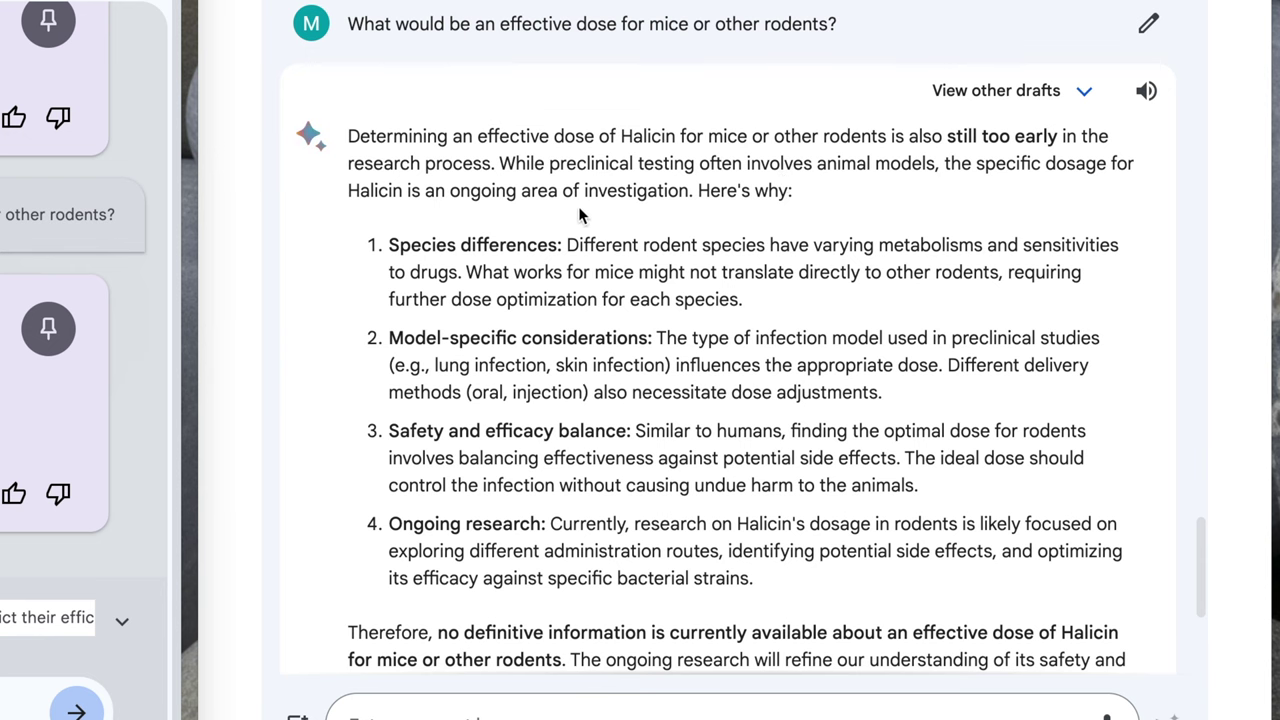
{"action": "scroll", "coordinate": [617, 206], "scroll_direction": "down", "scroll_amount": 2}
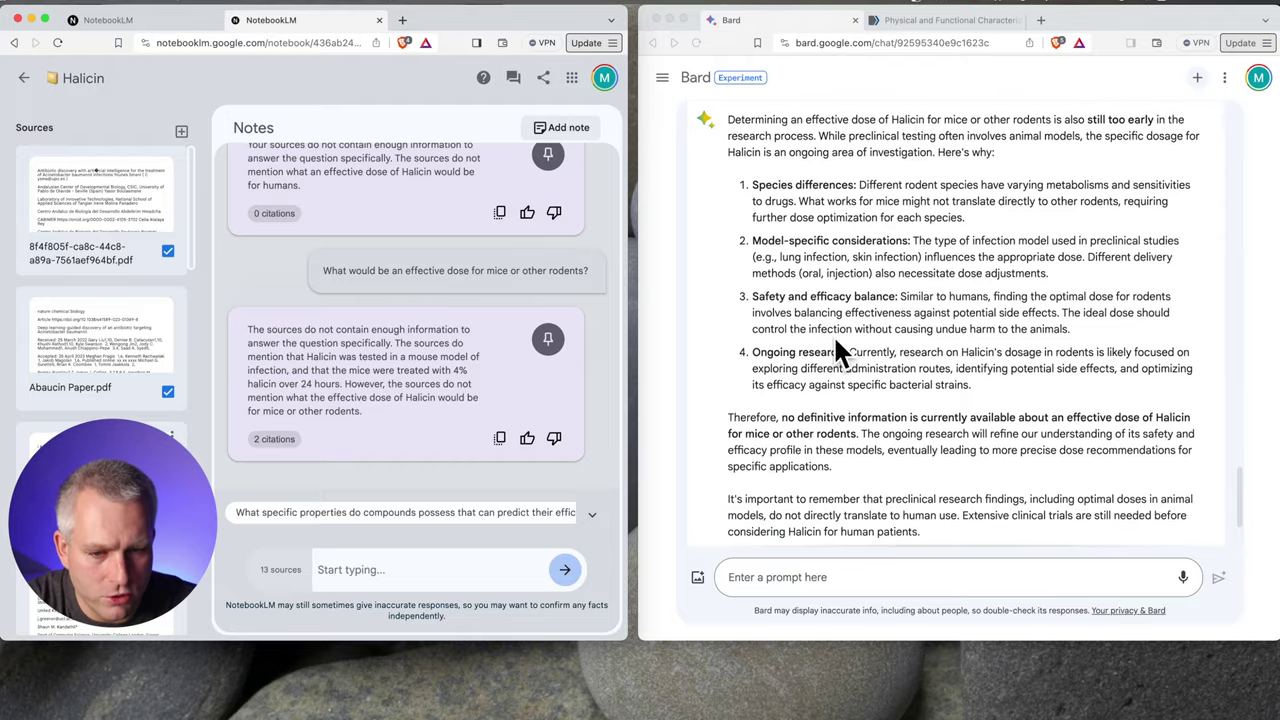
{"action": "scroll", "coordinate": [852, 396], "scroll_direction": "down", "scroll_amount": 3}
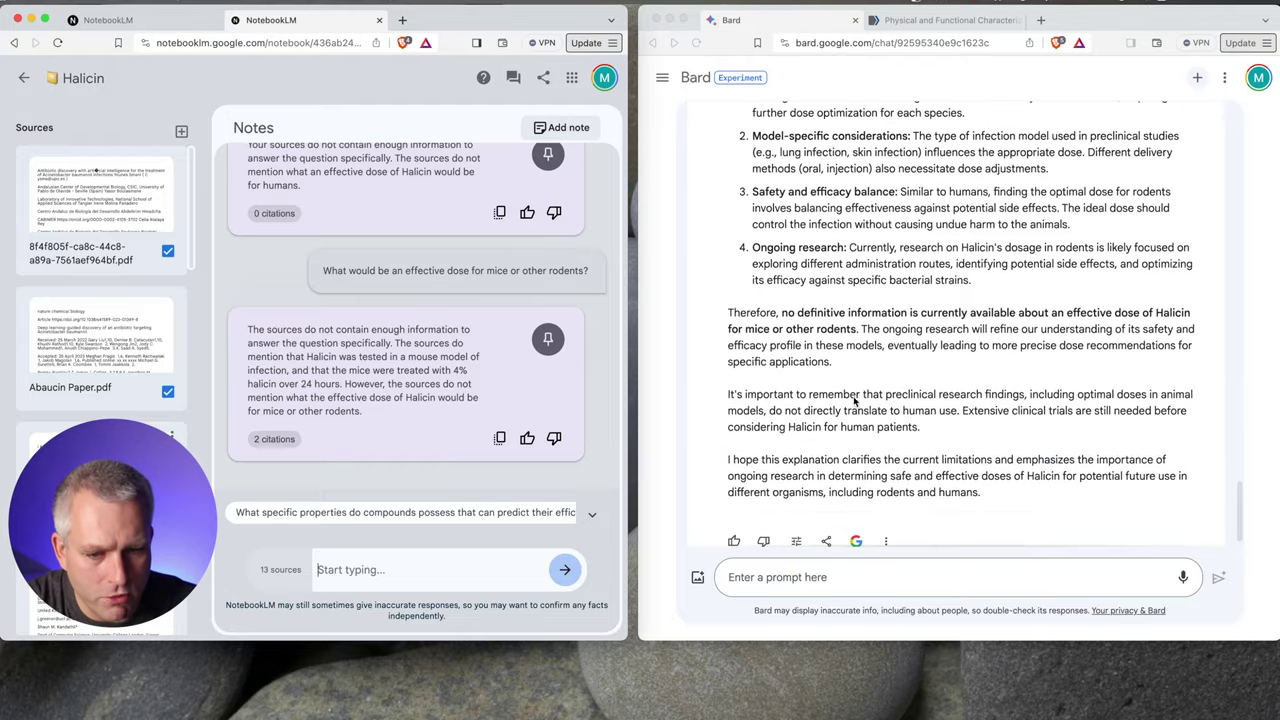
{"action": "scroll", "coordinate": [877, 406], "scroll_direction": "down", "scroll_amount": 1}
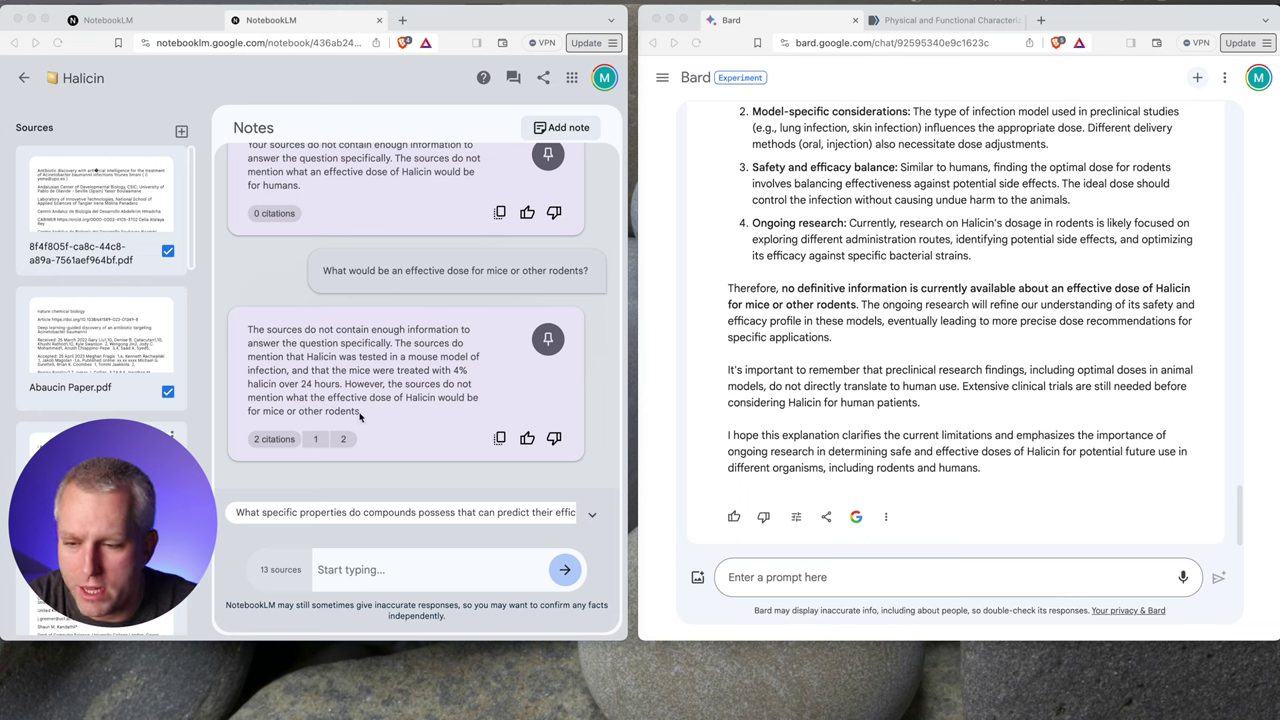
{"action": "scroll", "coordinate": [363, 413], "scroll_direction": "up", "scroll_amount": 1}
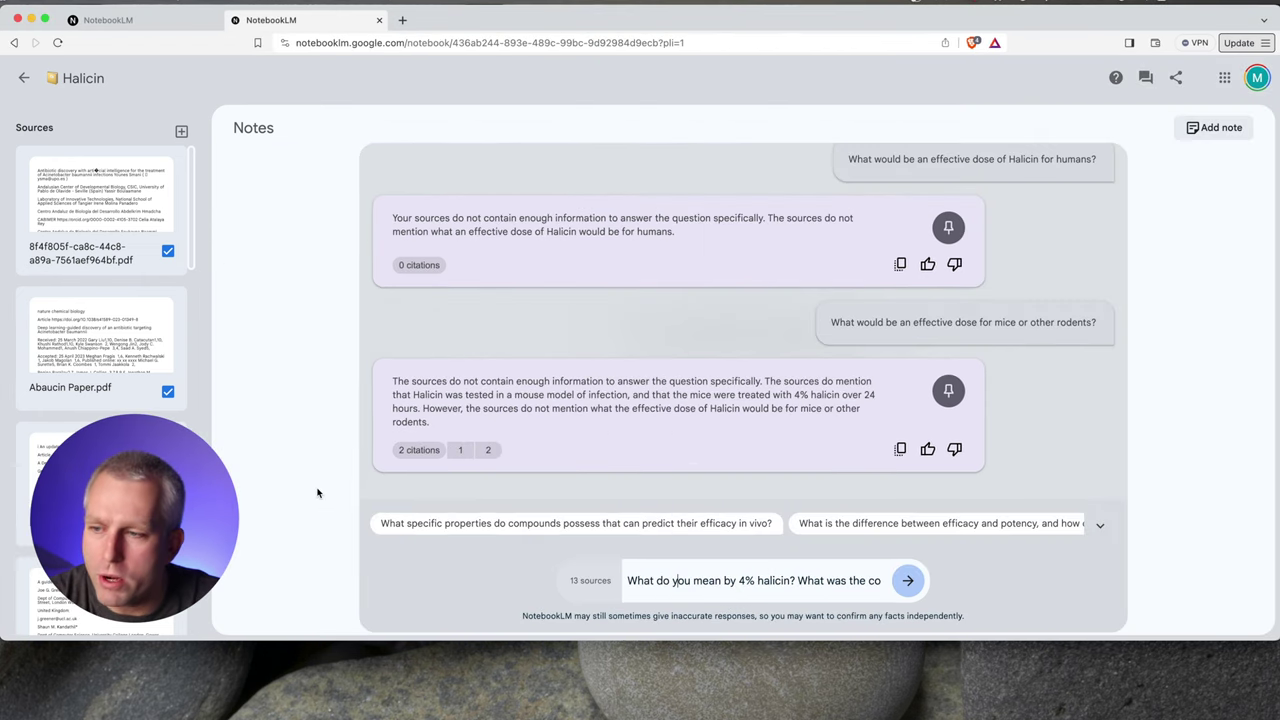
Ask NotebookLM what 4% halicin means and which concentration was used.
{"action": "left_click", "coordinate": [317, 489]}
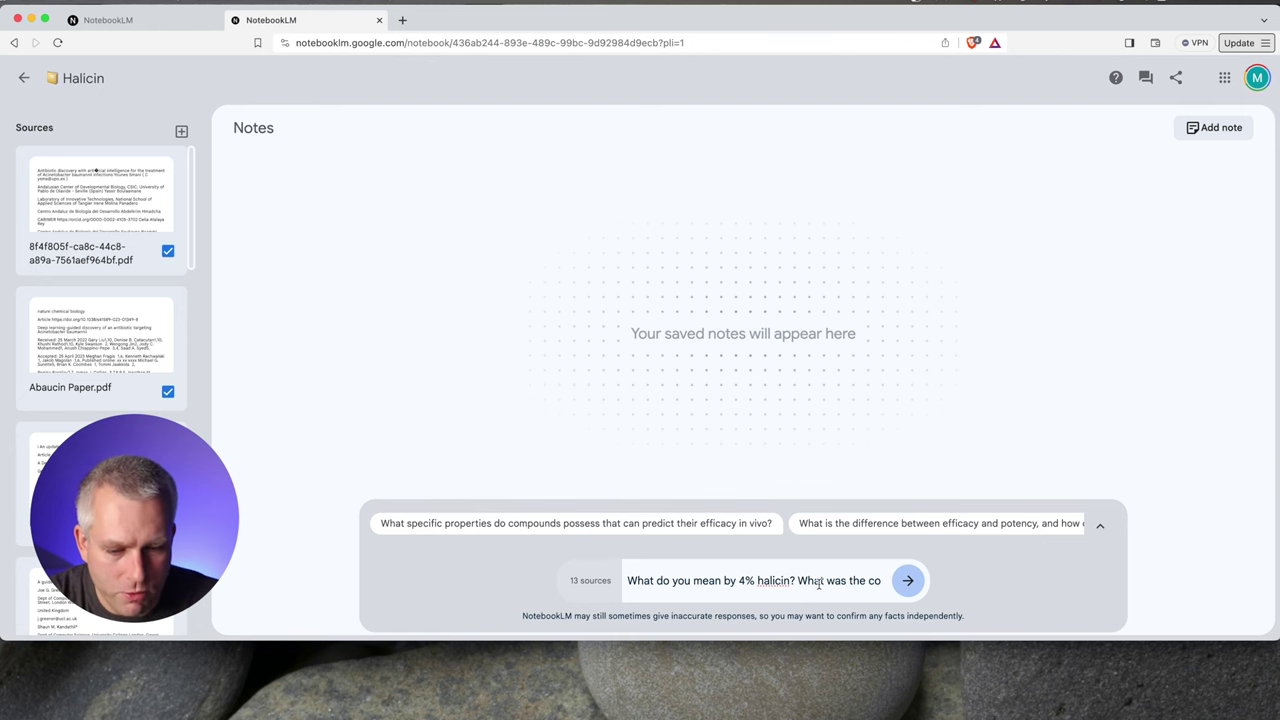
{"action": "type", "text": "ncentration?"}
{"action": "key", "text": "Return"}
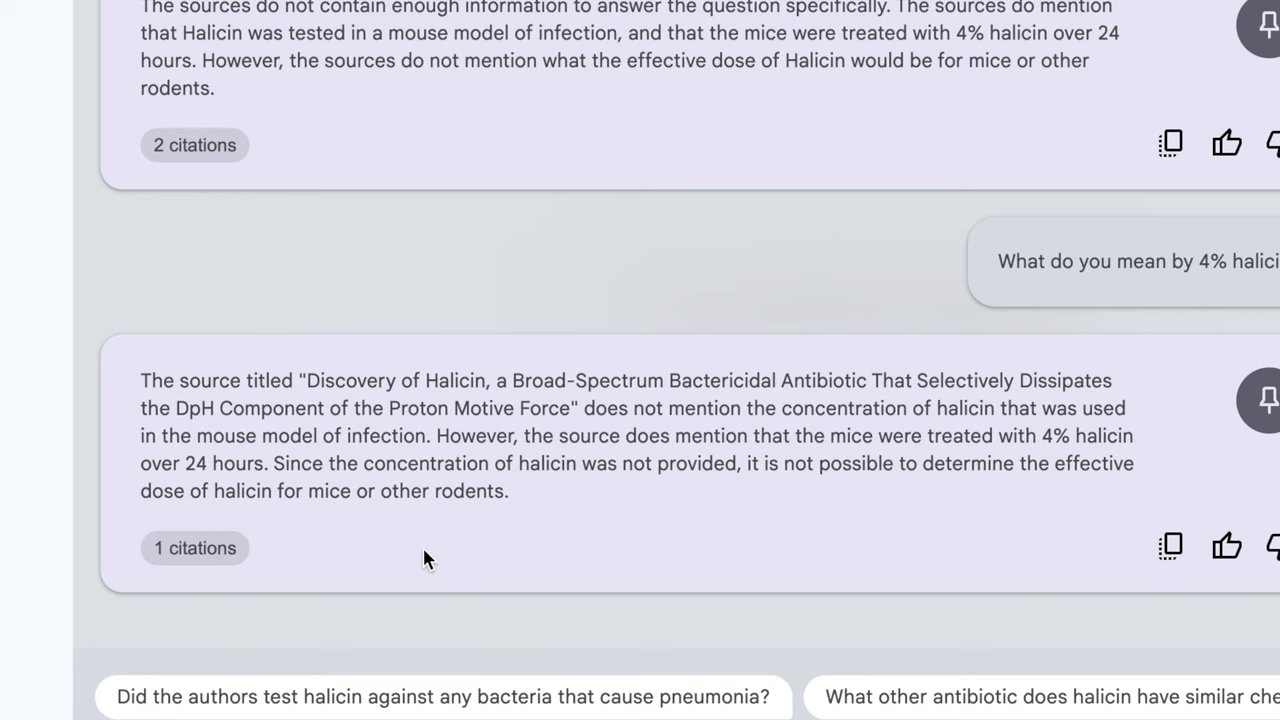
Open the answer's citation at the murine wound-infection passage in Halicin Paper.pdf and scroll around it.
{"action": "left_click", "coordinate": [206, 553]}
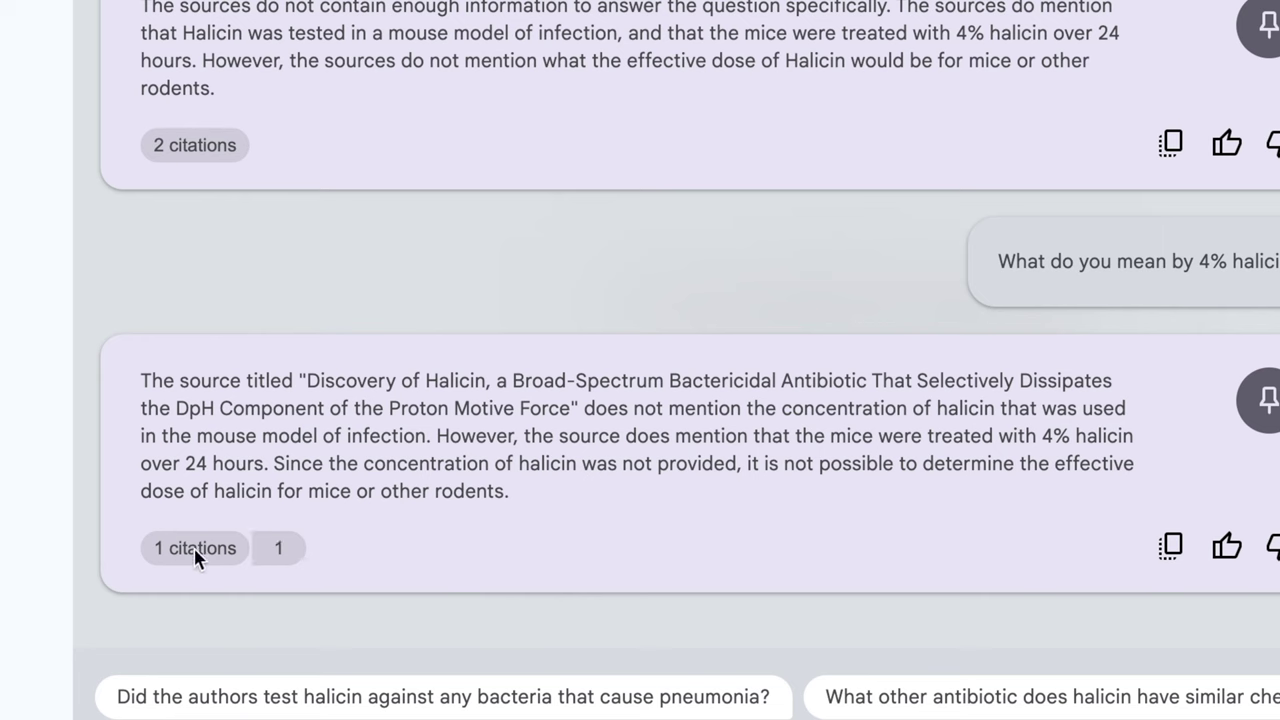
{"action": "left_click", "coordinate": [277, 548]}
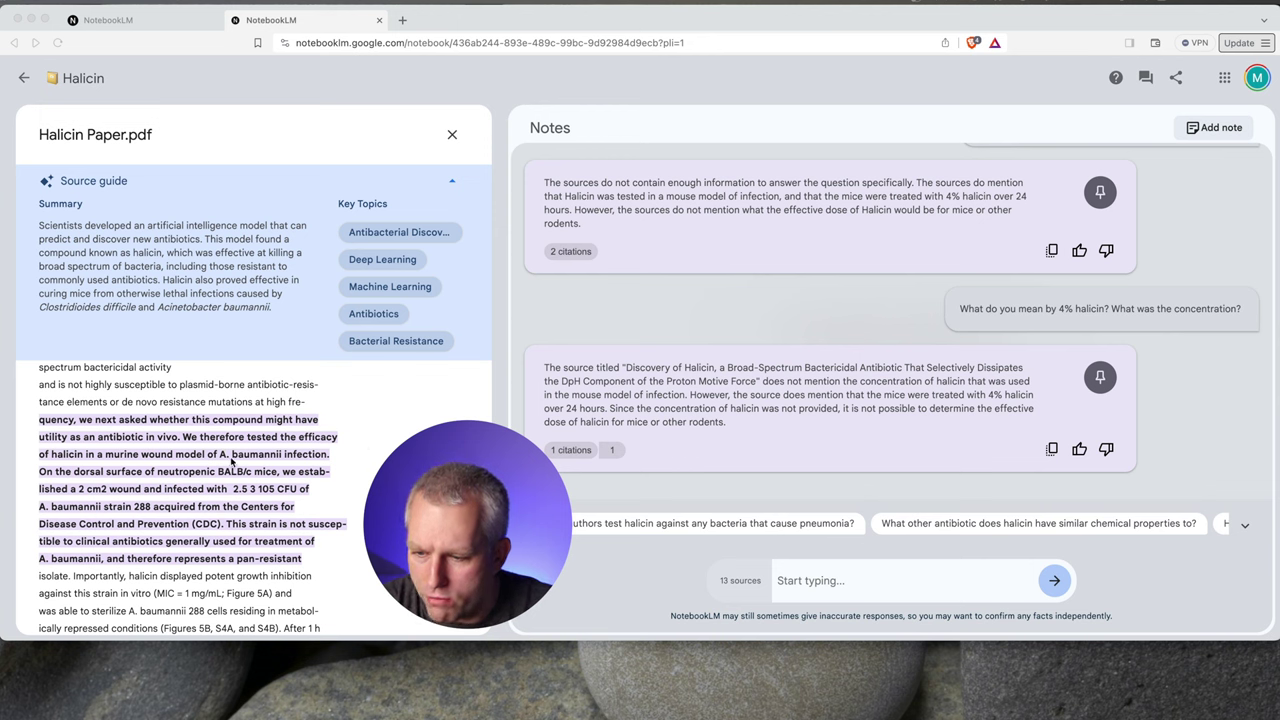
{"action": "scroll", "coordinate": [297, 507], "scroll_direction": "down", "scroll_amount": 1}
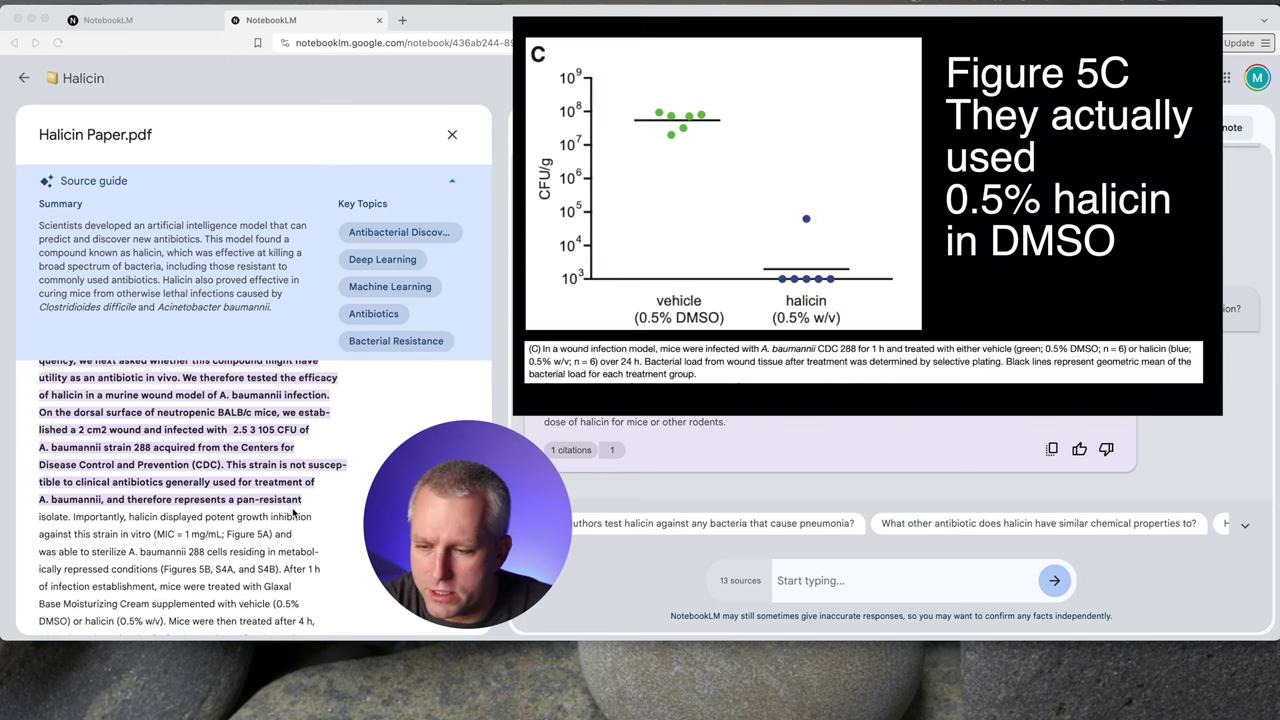
{"action": "scroll", "coordinate": [295, 513], "scroll_direction": "up", "scroll_amount": 1}
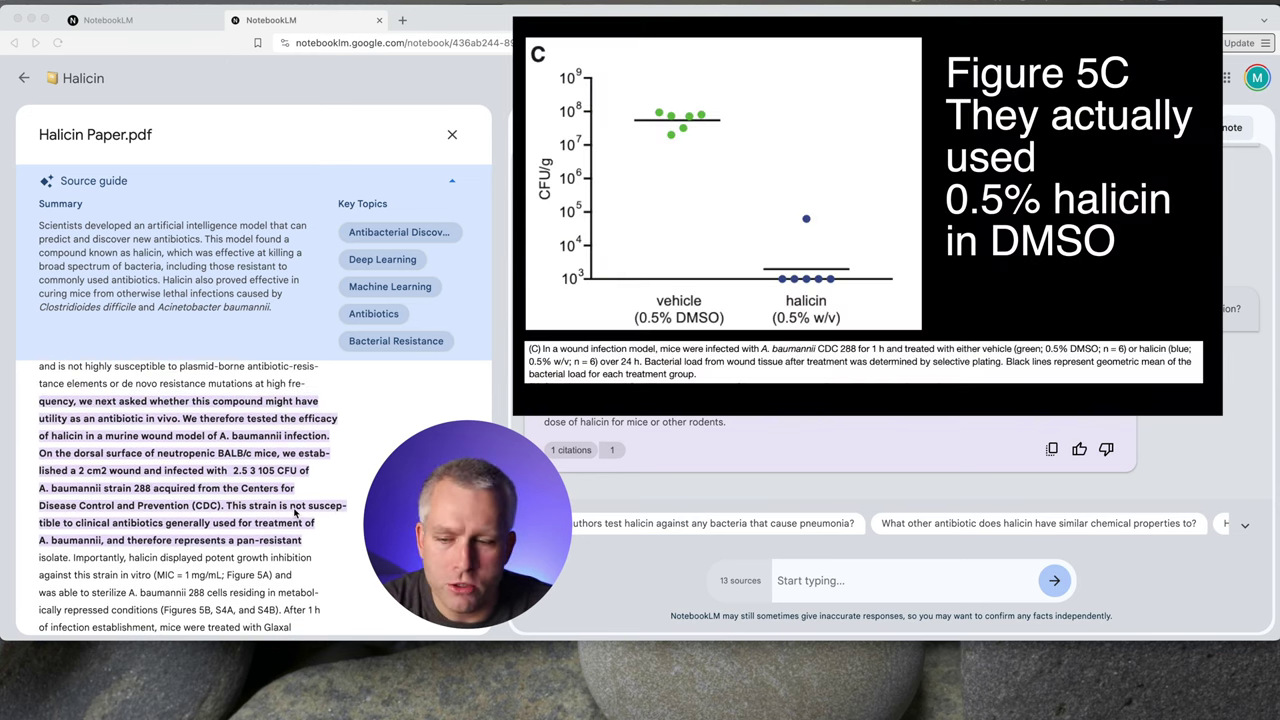
{"action": "scroll", "coordinate": [296, 510], "scroll_direction": "up", "scroll_amount": 1}
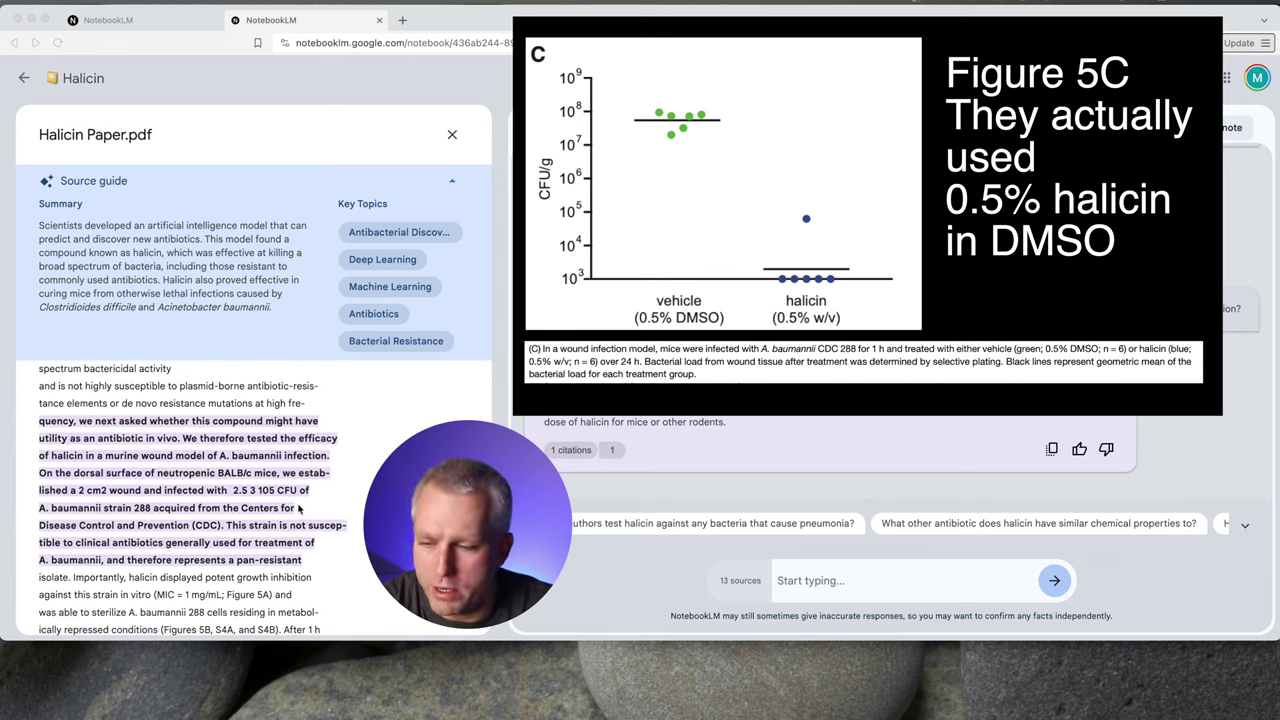
{"action": "scroll", "coordinate": [298, 508], "scroll_direction": "up", "scroll_amount": 1}
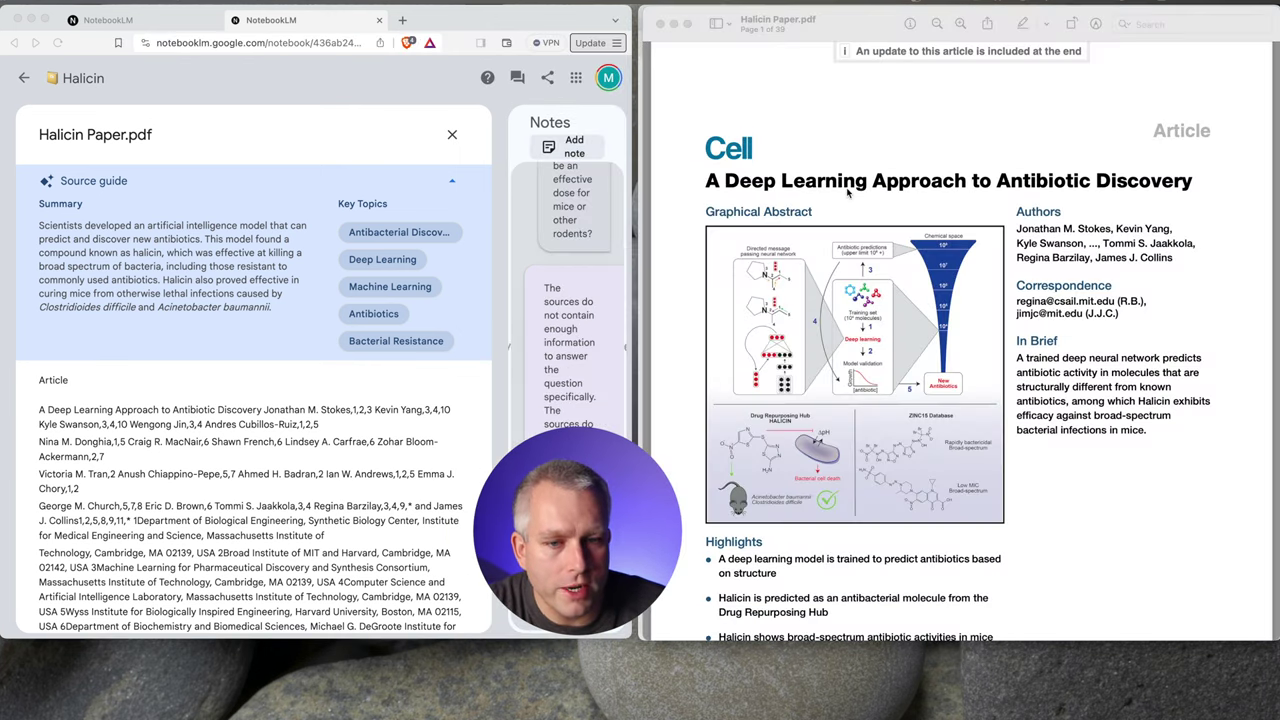
{"action": "scroll", "coordinate": [848, 193], "scroll_direction": "down", "scroll_amount": 3}
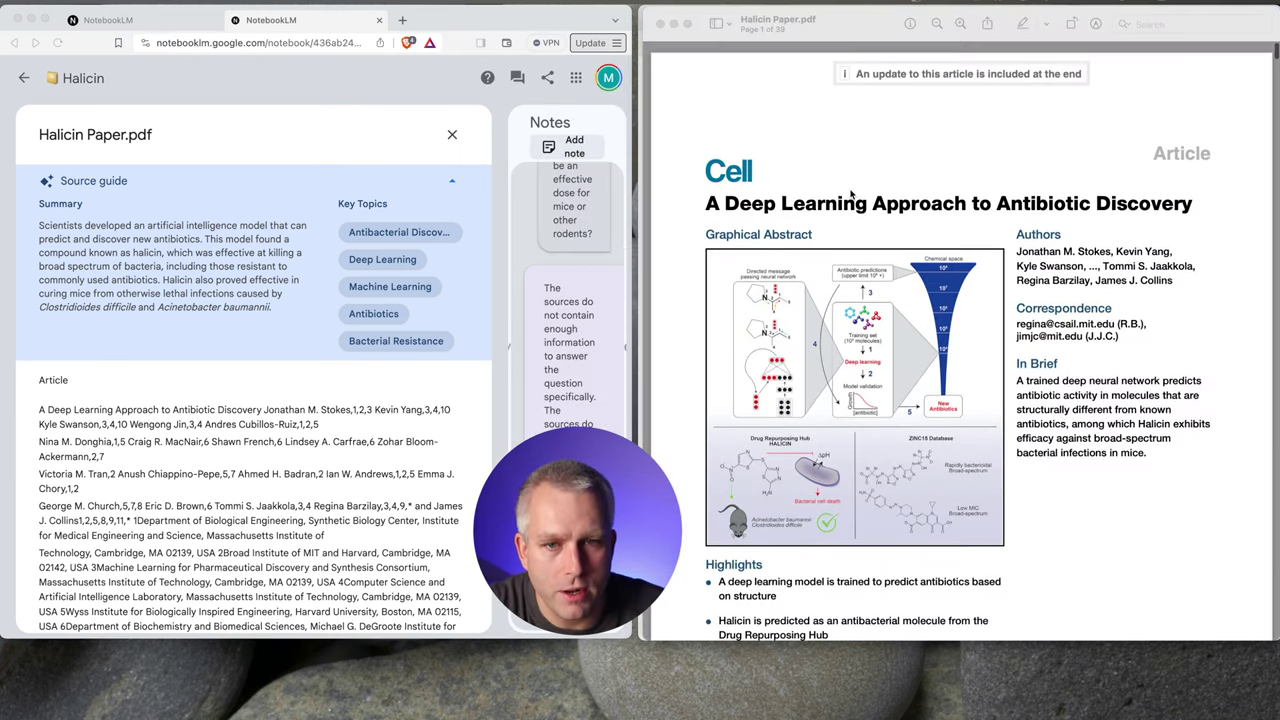
{"action": "scroll", "coordinate": [851, 193], "scroll_direction": "up", "scroll_amount": 1}
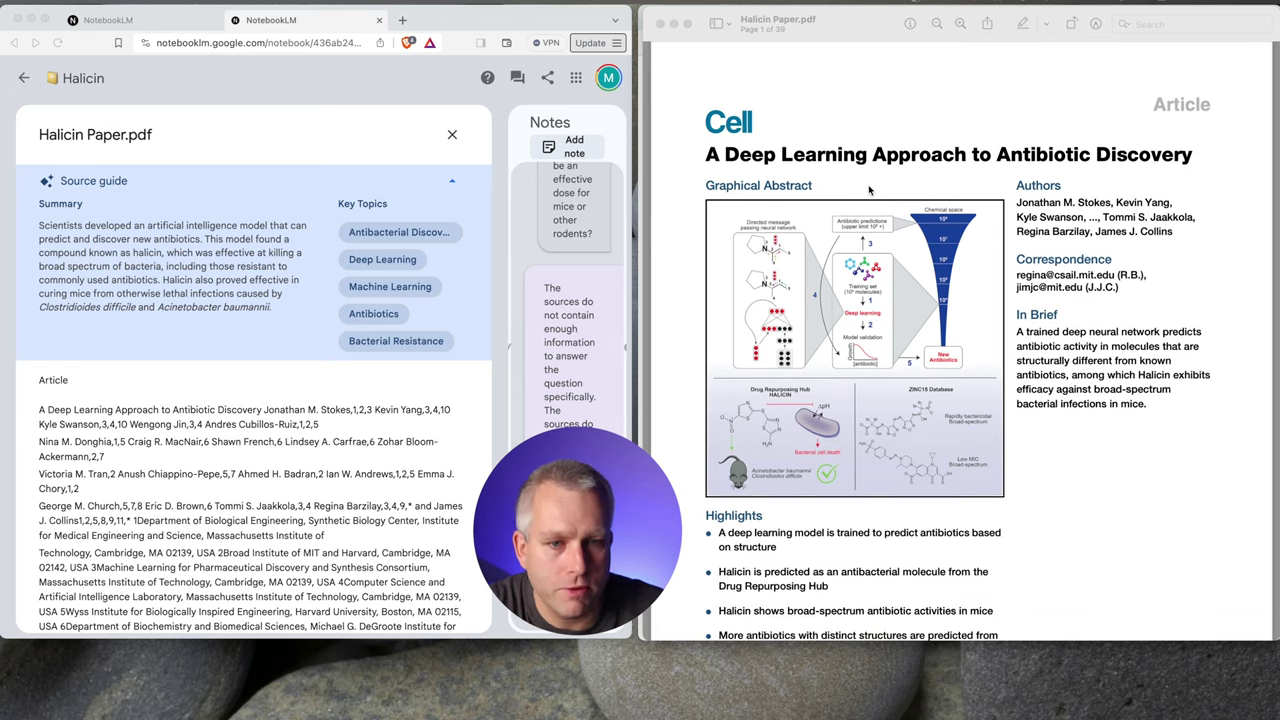
{"action": "scroll", "coordinate": [868, 190], "scroll_direction": "up", "scroll_amount": 2}
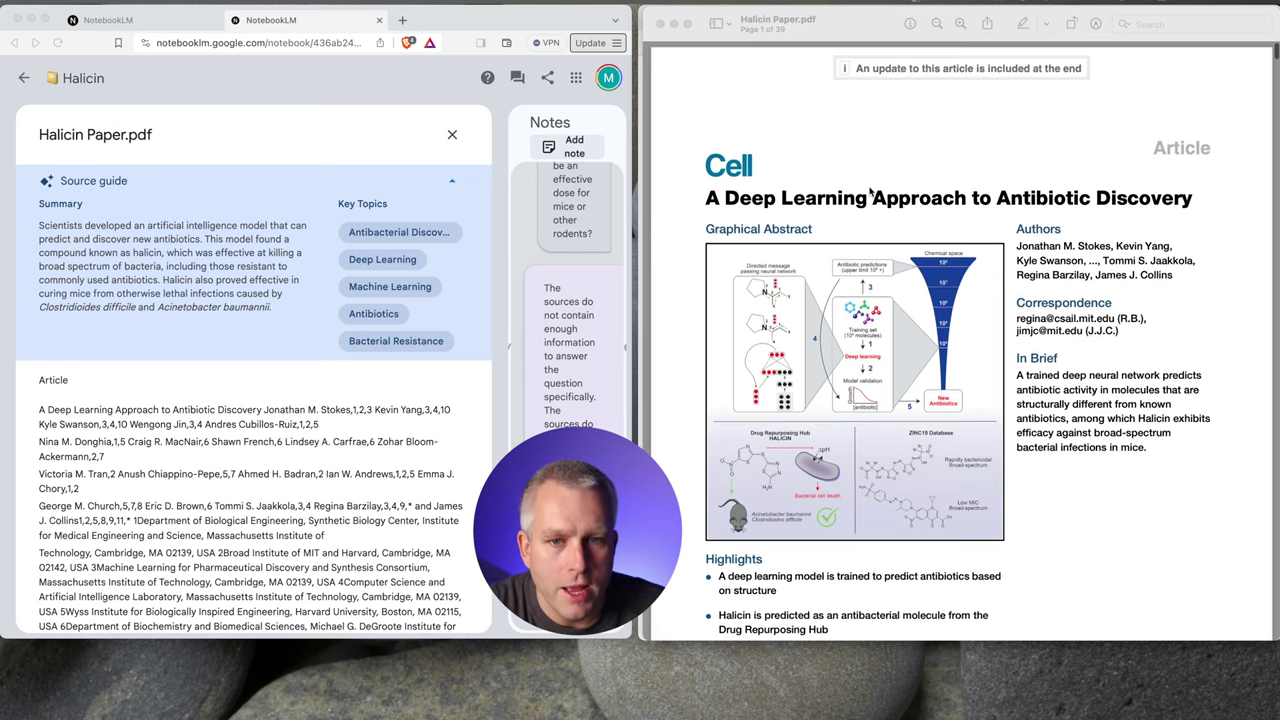
{"action": "scroll", "coordinate": [871, 190], "scroll_direction": "down", "scroll_amount": 3}
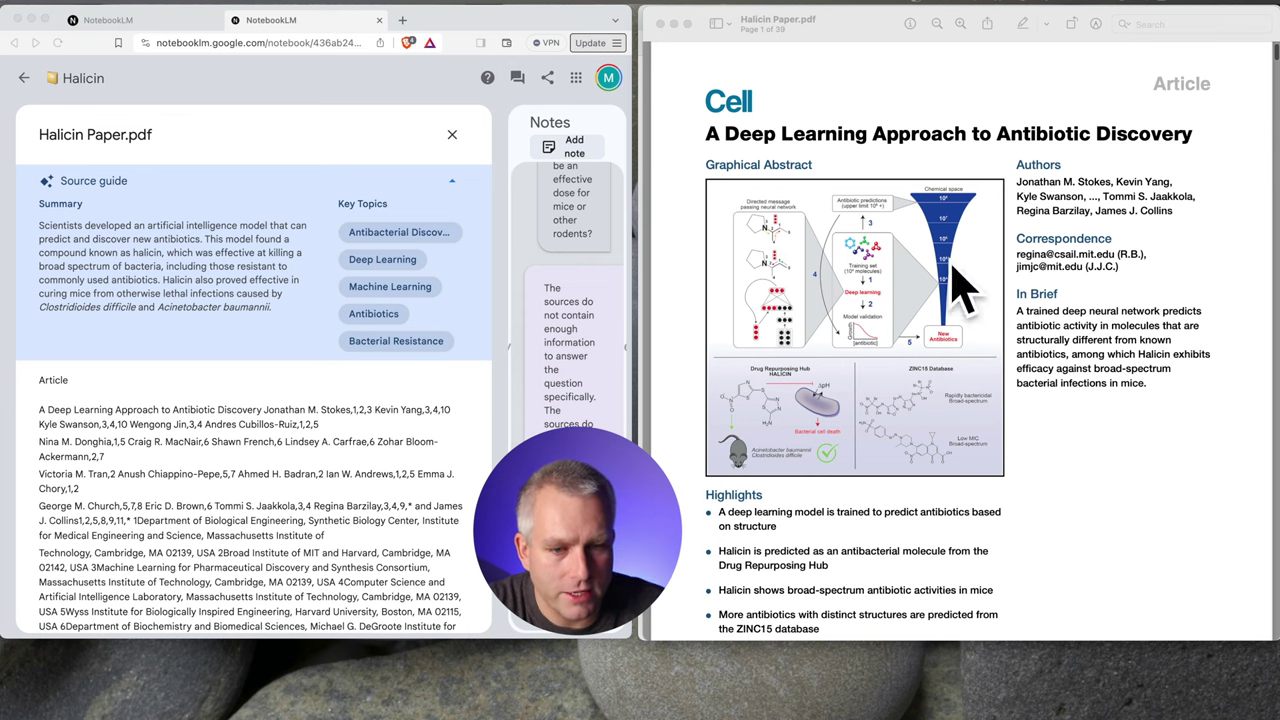
{"action": "scroll", "coordinate": [943, 272], "scroll_direction": "down", "scroll_amount": 5}
{"action": "scroll", "coordinate": [943, 272], "scroll_direction": "up", "scroll_amount": 4}
{"action": "scroll", "coordinate": [943, 272], "scroll_direction": "down", "scroll_amount": 10}
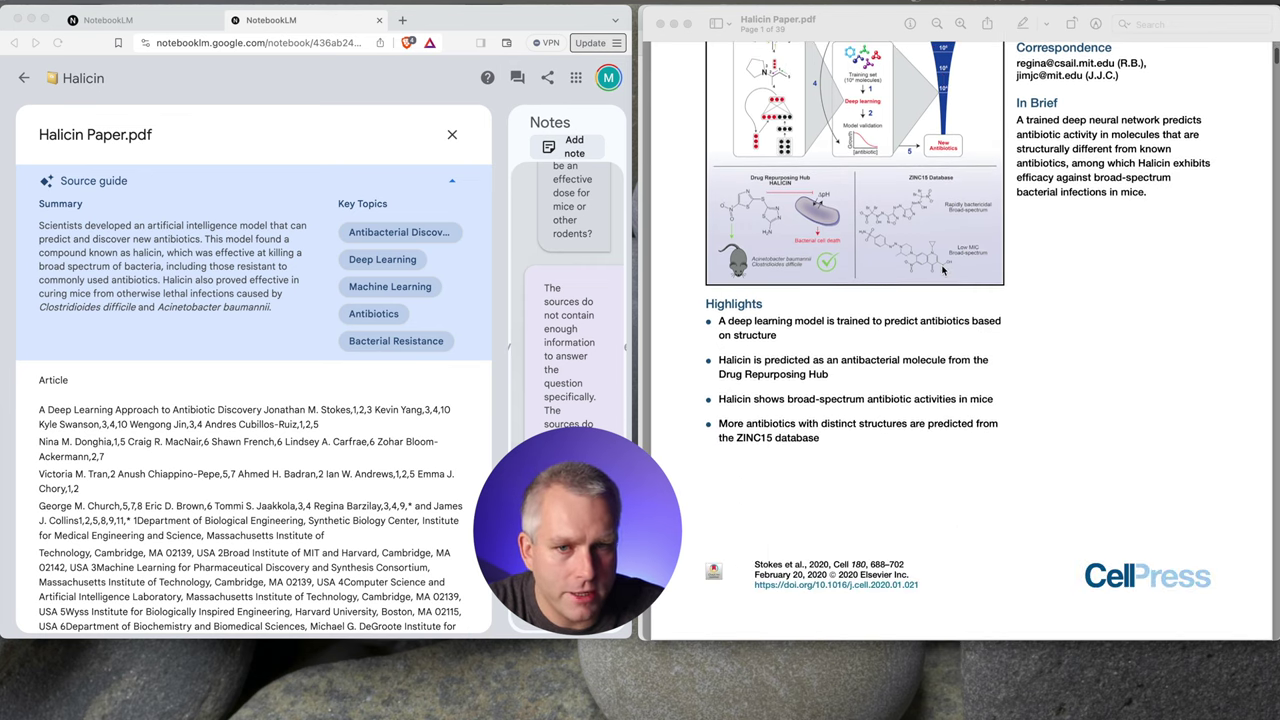
{"action": "scroll", "coordinate": [945, 270], "scroll_direction": "down", "scroll_amount": 10}
{"action": "scroll", "coordinate": [945, 270], "scroll_direction": "down", "scroll_amount": 6}
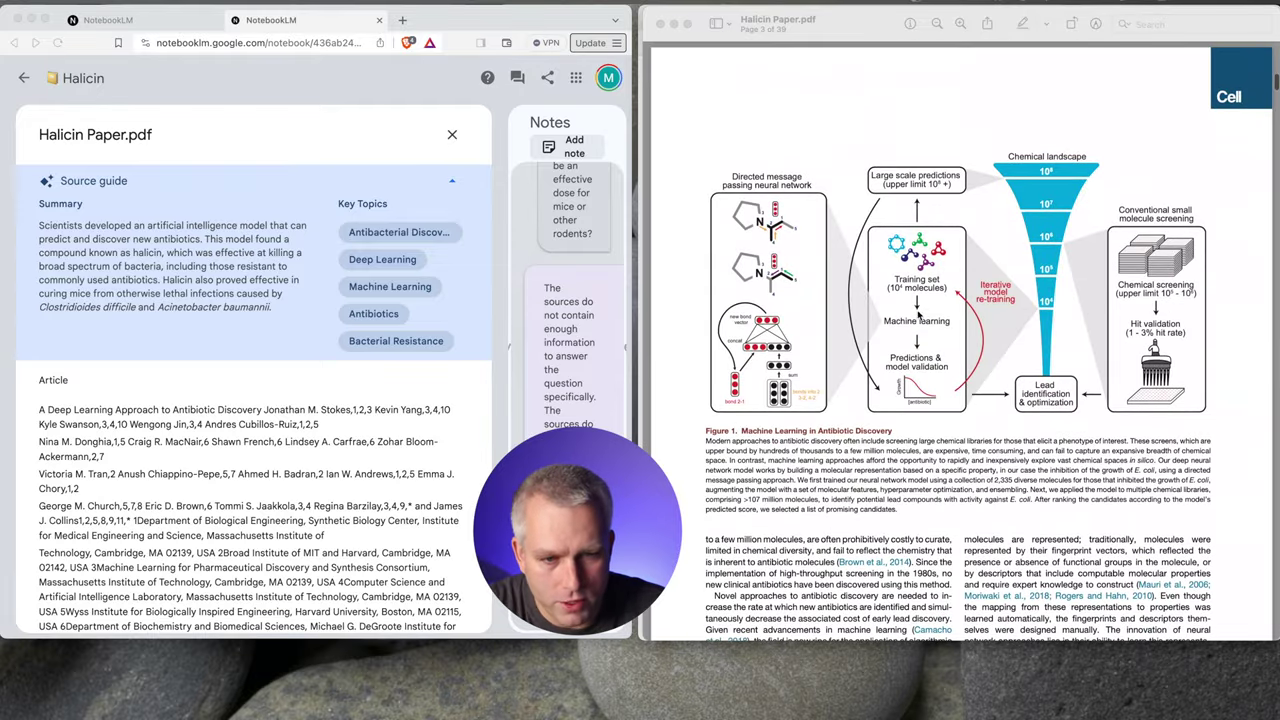
{"action": "scroll", "coordinate": [1025, 341], "scroll_direction": "down", "scroll_amount": 20}
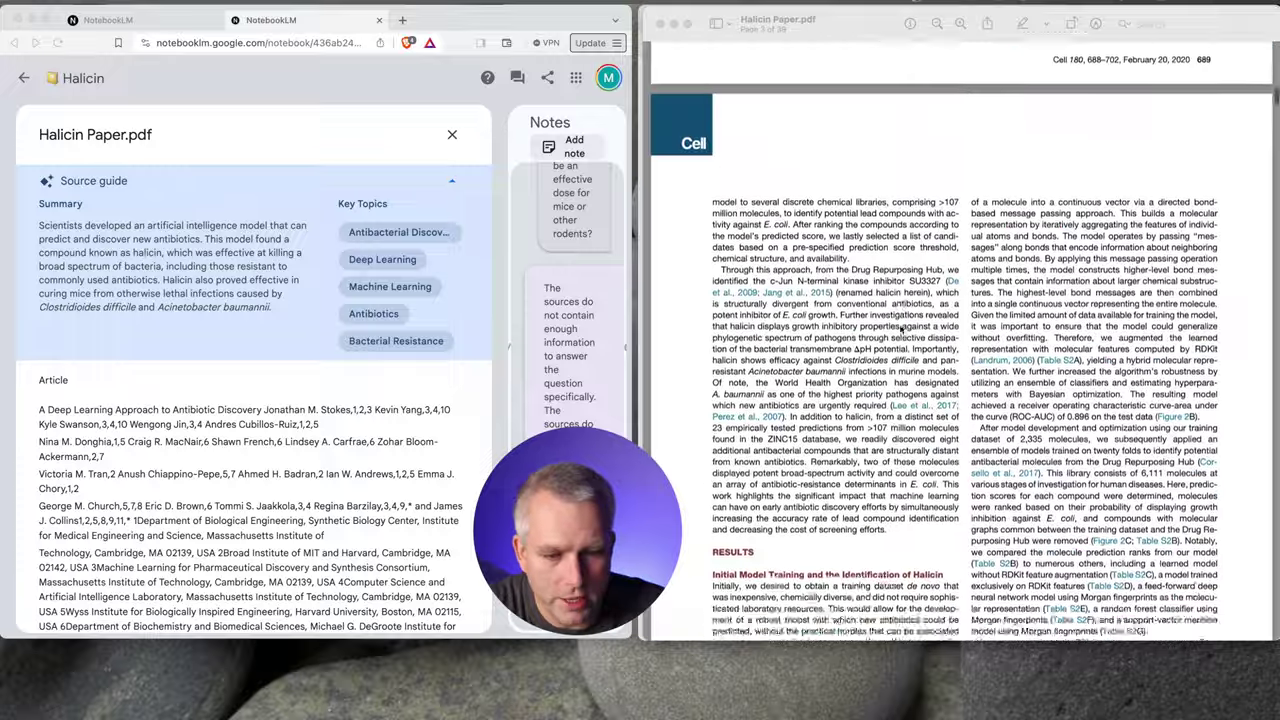
{"action": "scroll", "coordinate": [901, 328], "scroll_direction": "down", "scroll_amount": 20}
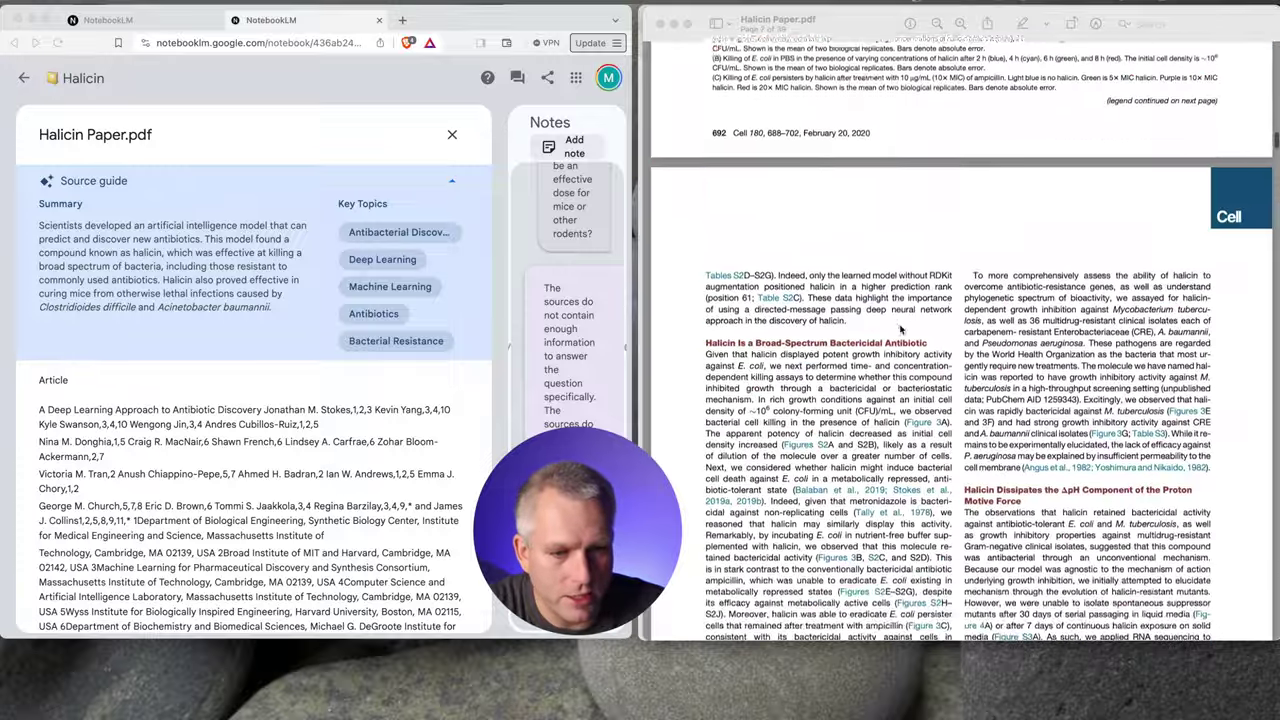
{"action": "scroll", "coordinate": [901, 328], "scroll_direction": "down", "scroll_amount": 20}
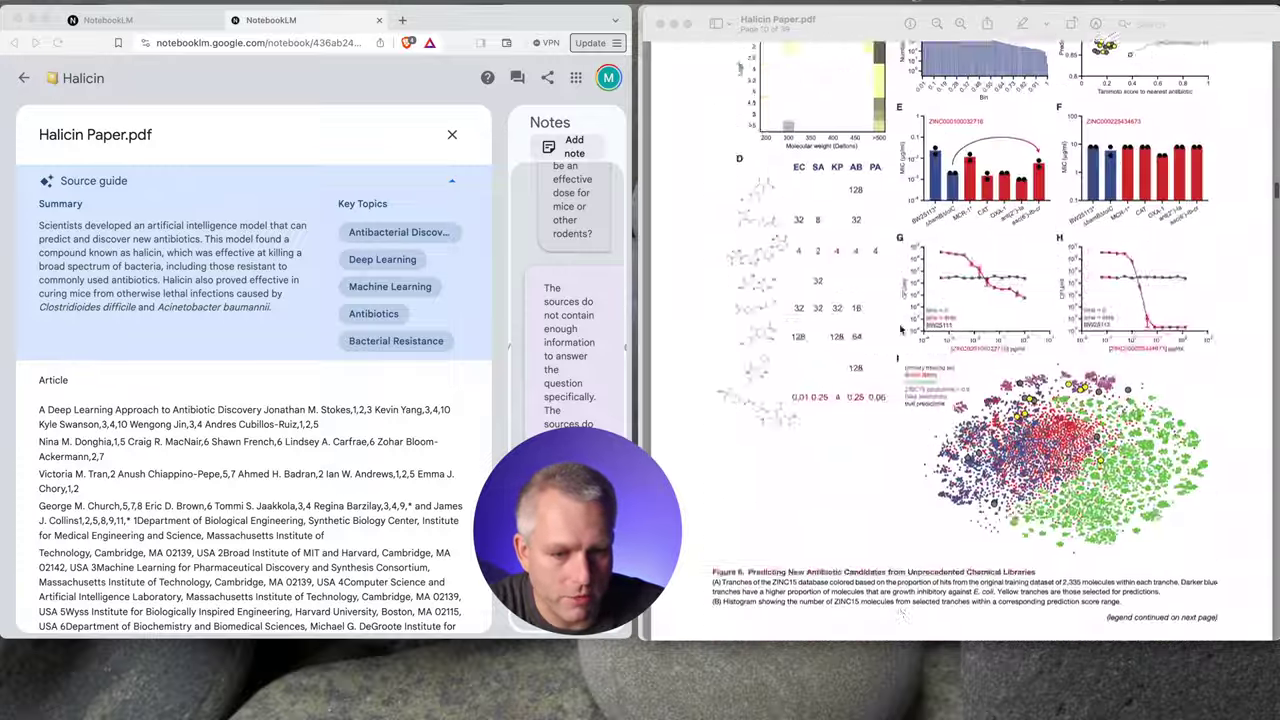
{"action": "scroll", "coordinate": [901, 328], "scroll_direction": "down", "scroll_amount": 20}
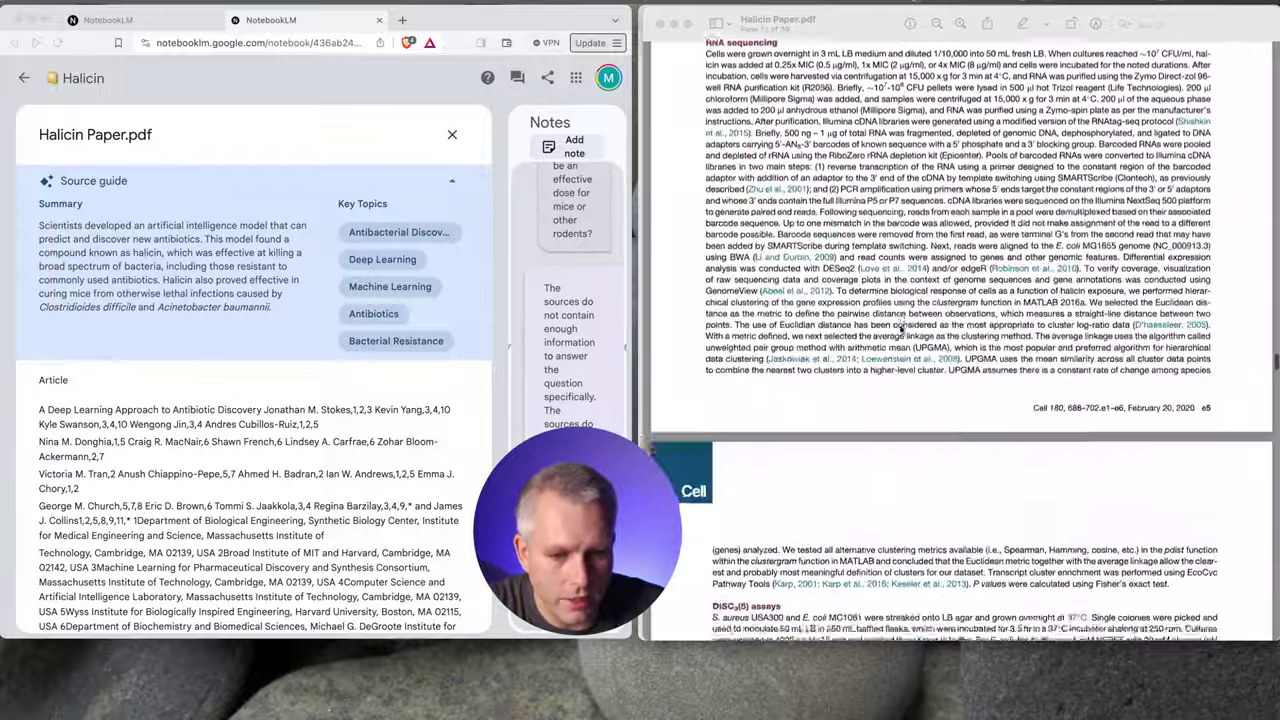
{"action": "scroll", "coordinate": [900, 329], "scroll_direction": "down", "scroll_amount": 20}
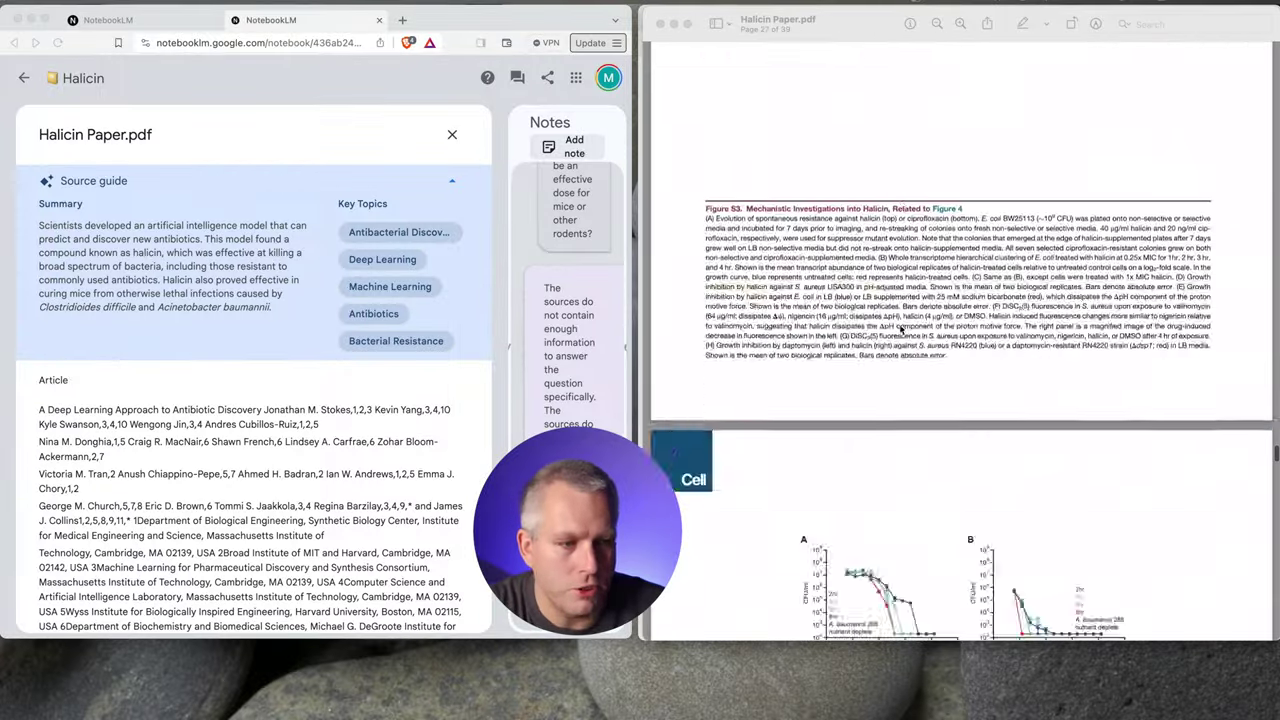
{"action": "scroll", "coordinate": [900, 329], "scroll_direction": "up", "scroll_amount": 20}
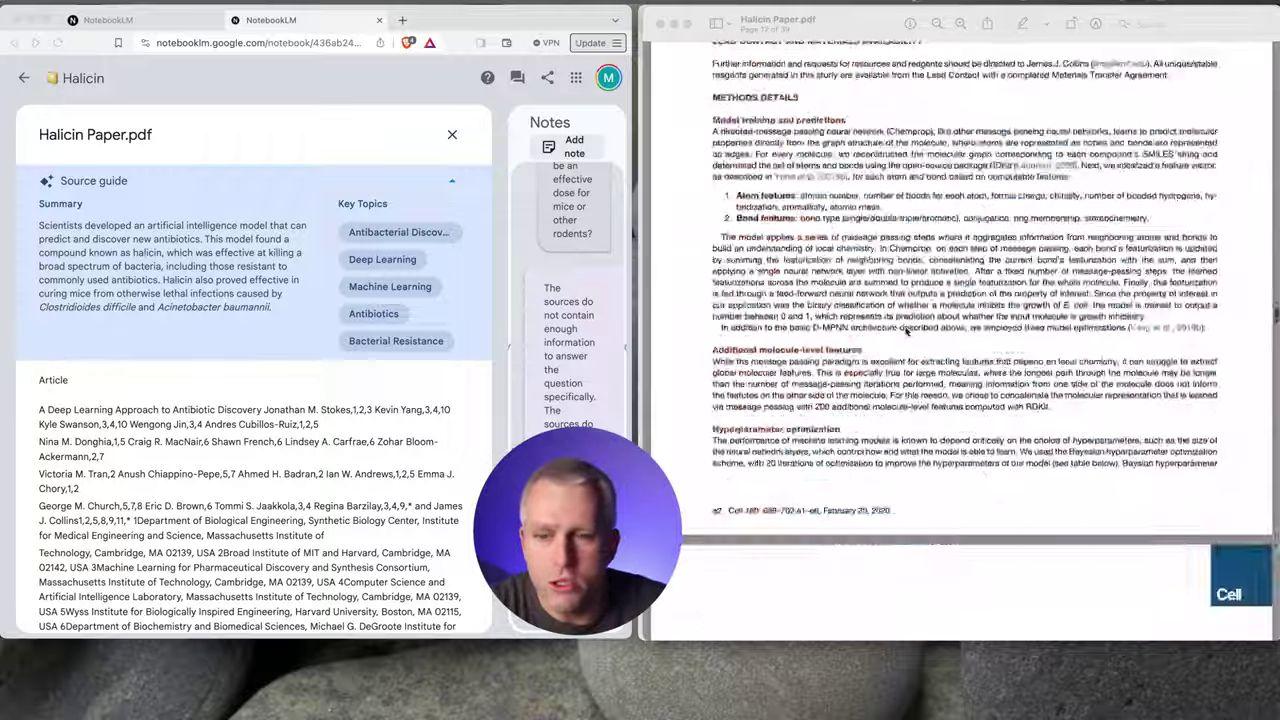
{"action": "scroll", "coordinate": [903, 328], "scroll_direction": "up", "scroll_amount": 20}
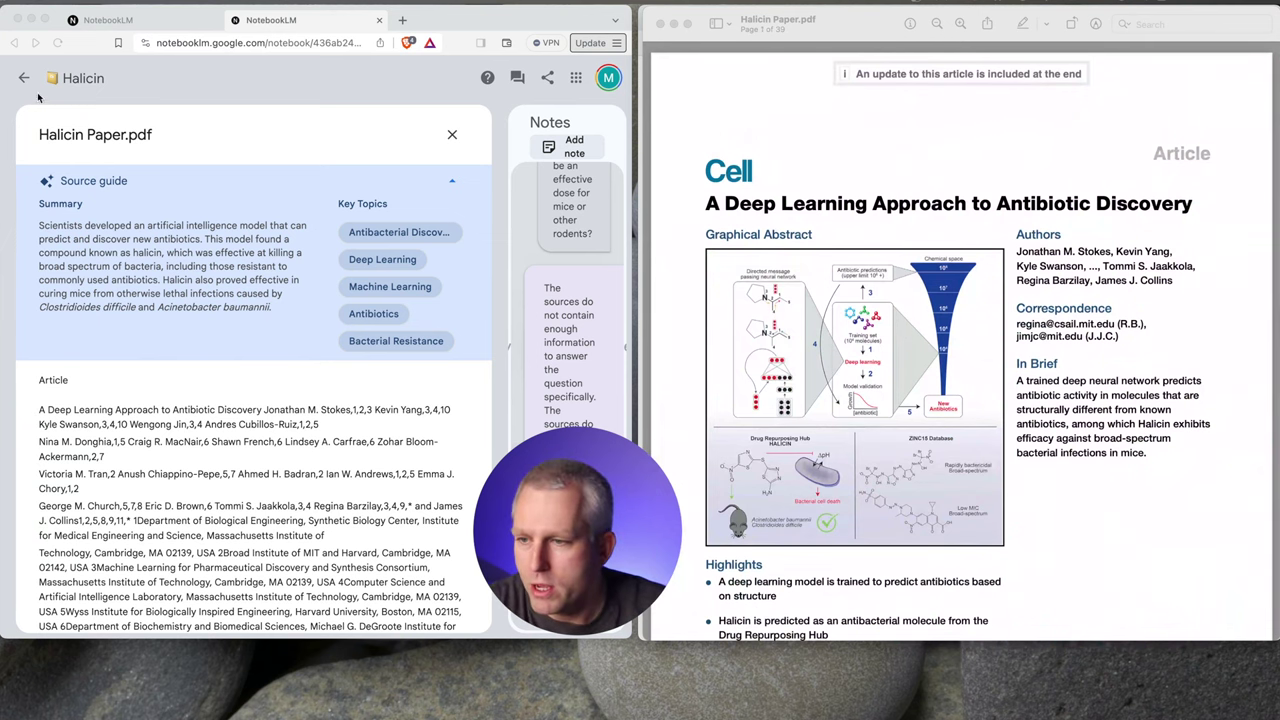
Bring the Halicin Paper.pdf source text to the front and scroll to its opening.
{"action": "left_click", "coordinate": [762, 27]}
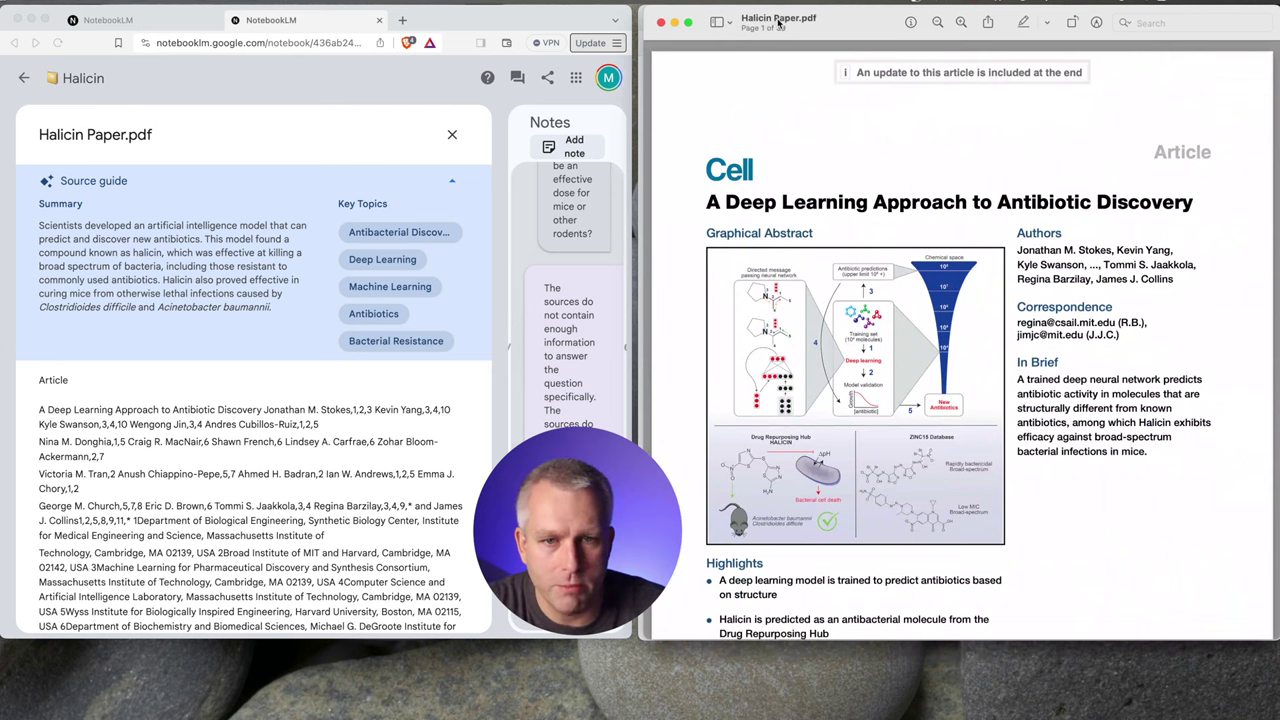
{"action": "left_click", "coordinate": [212, 405]}
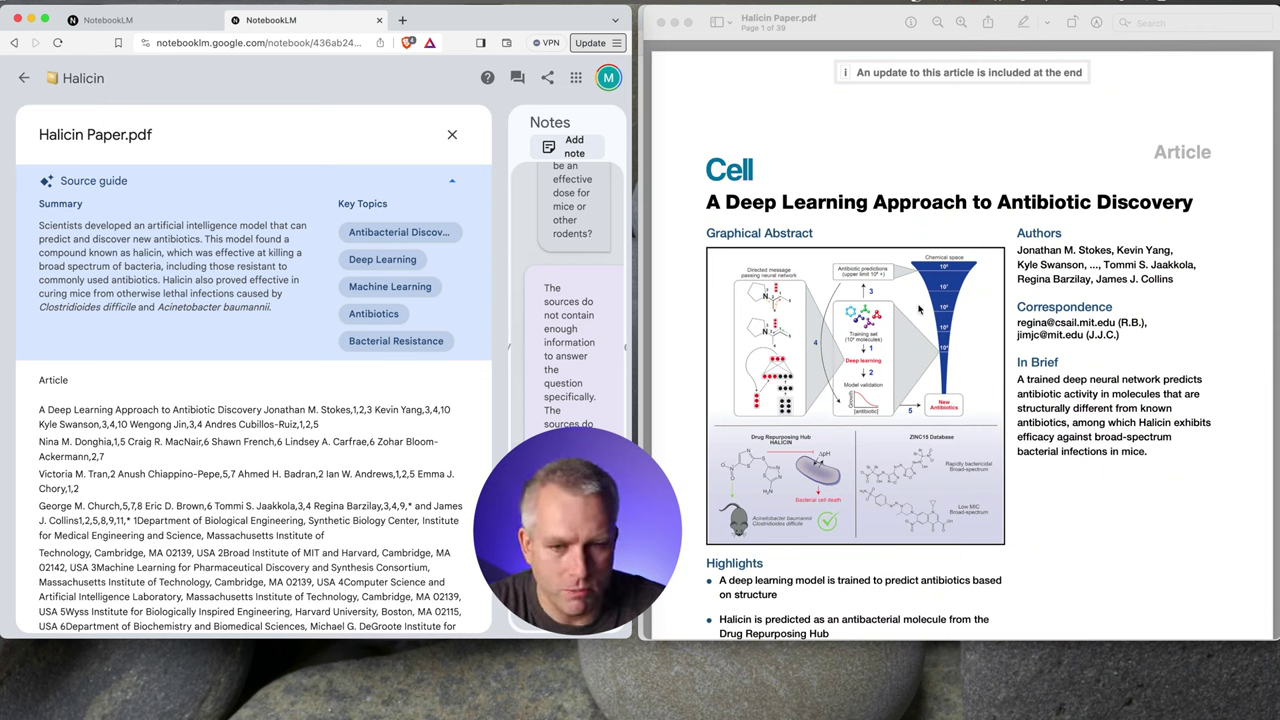
{"action": "scroll", "coordinate": [220, 400], "scroll_direction": "down", "scroll_amount": 3}
{"action": "scroll", "coordinate": [227, 403], "scroll_direction": "down", "scroll_amount": 1}
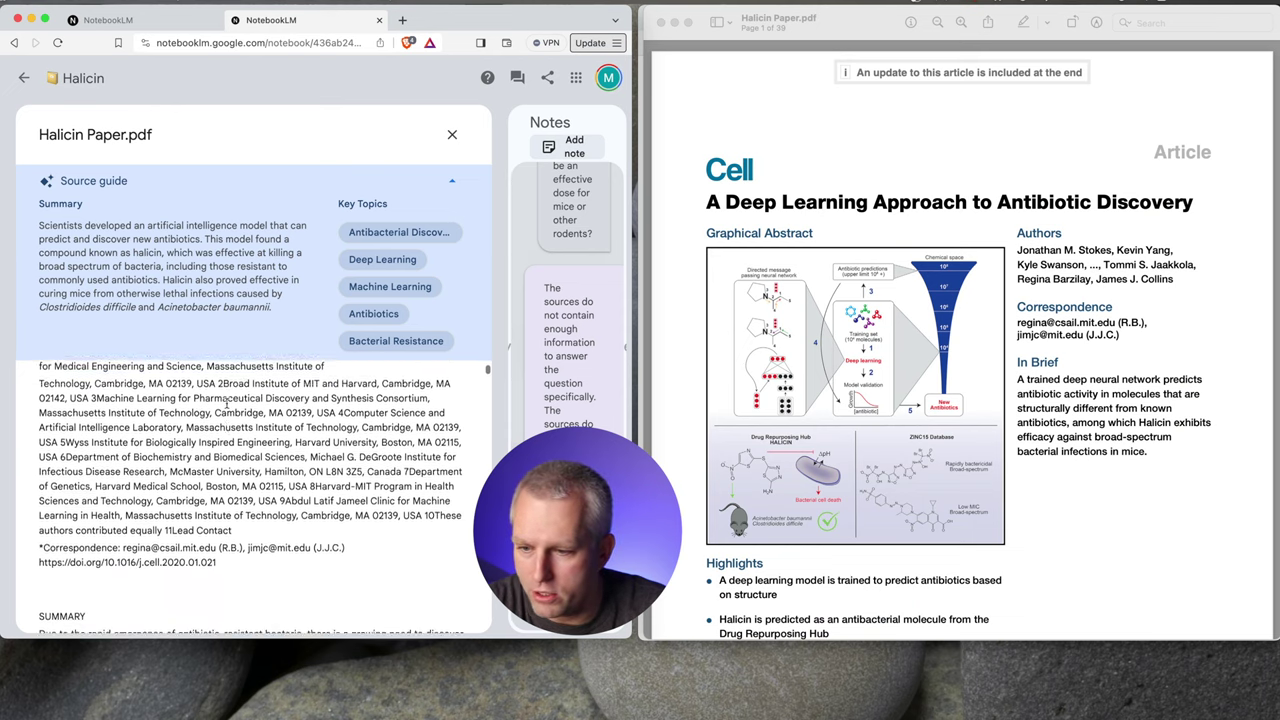
{"action": "scroll", "coordinate": [226, 404], "scroll_direction": "down", "scroll_amount": 1}
{"action": "scroll", "coordinate": [240, 420], "scroll_direction": "up", "scroll_amount": 10}
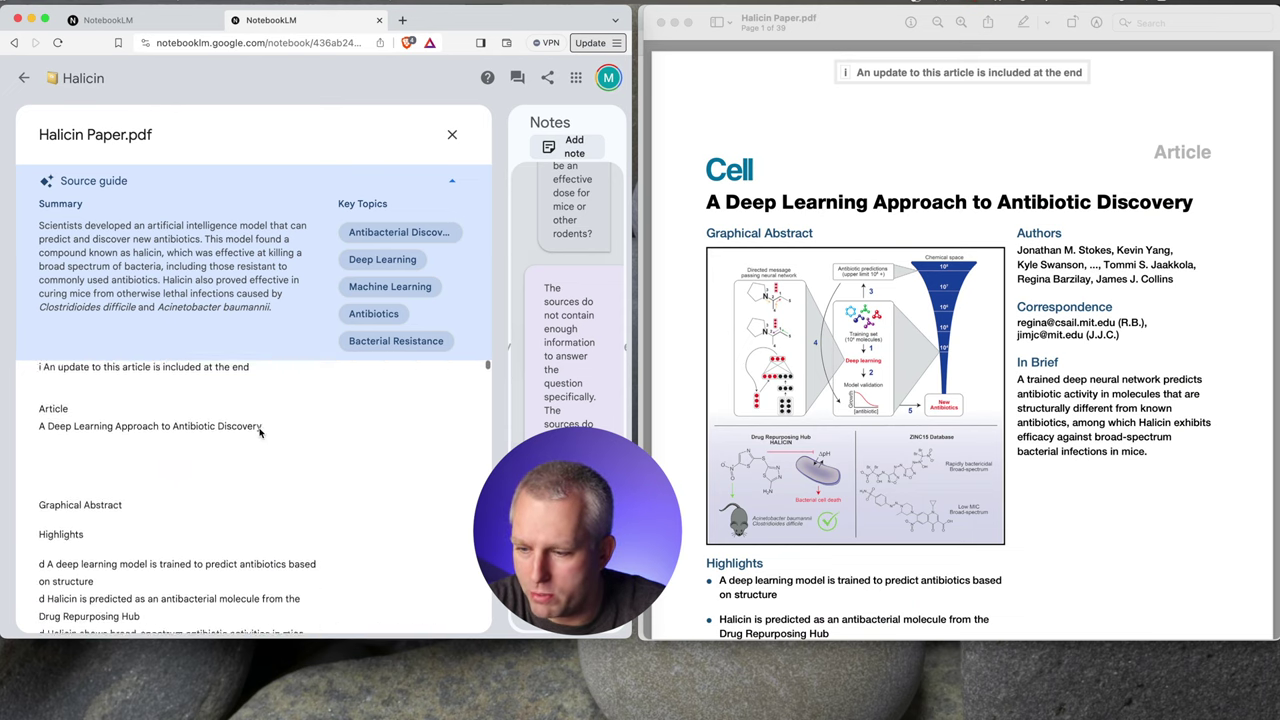
{"action": "scroll", "coordinate": [259, 432], "scroll_direction": "down", "scroll_amount": 1}
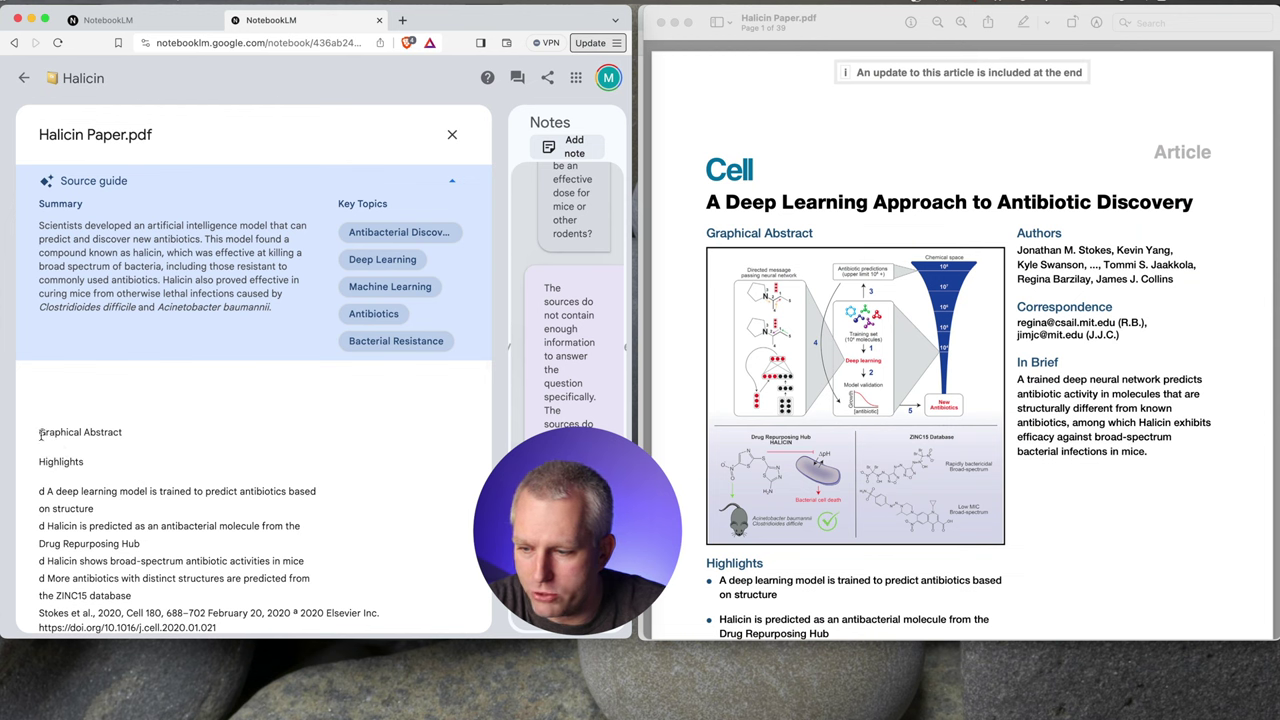
Select the Graphical Abstract heading and the first highlight to compare with the PDF.
{"action": "left_click_drag", "start_coordinate": [39, 434], "coordinate": [152, 440]}
{"action": "left_click", "coordinate": [84, 457]}
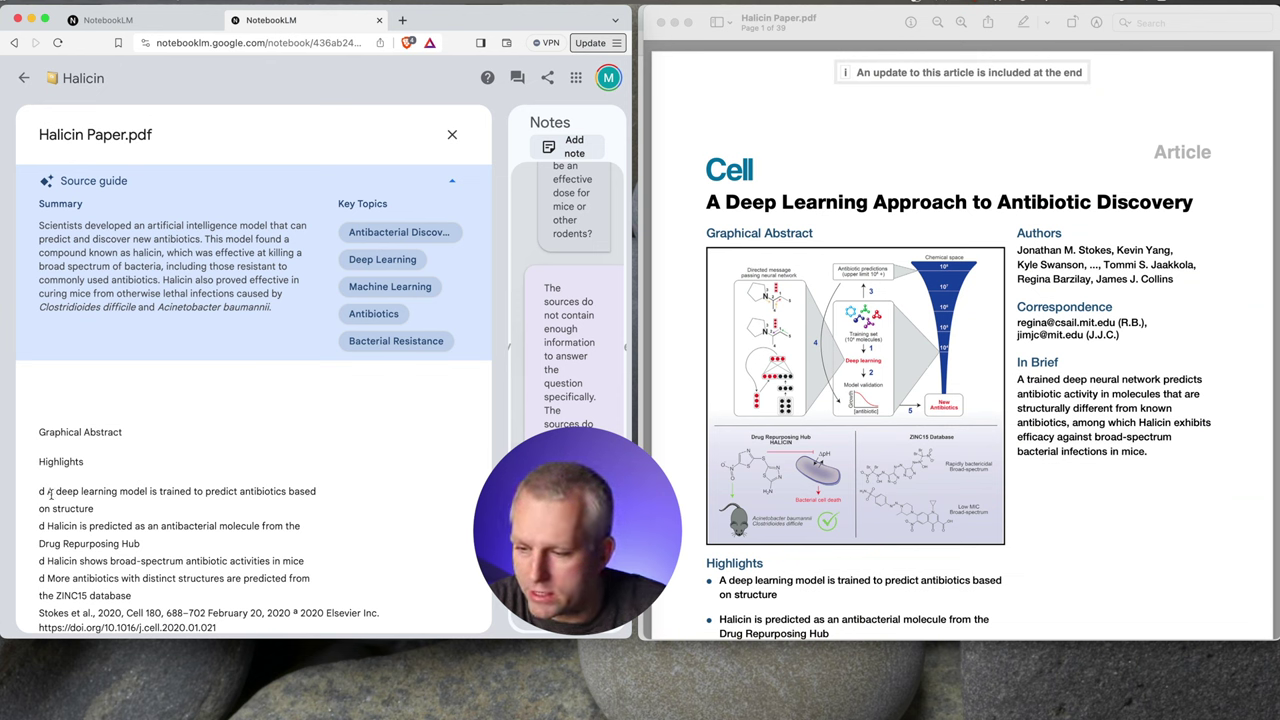
{"action": "left_click_drag", "start_coordinate": [72, 491], "coordinate": [310, 510]}
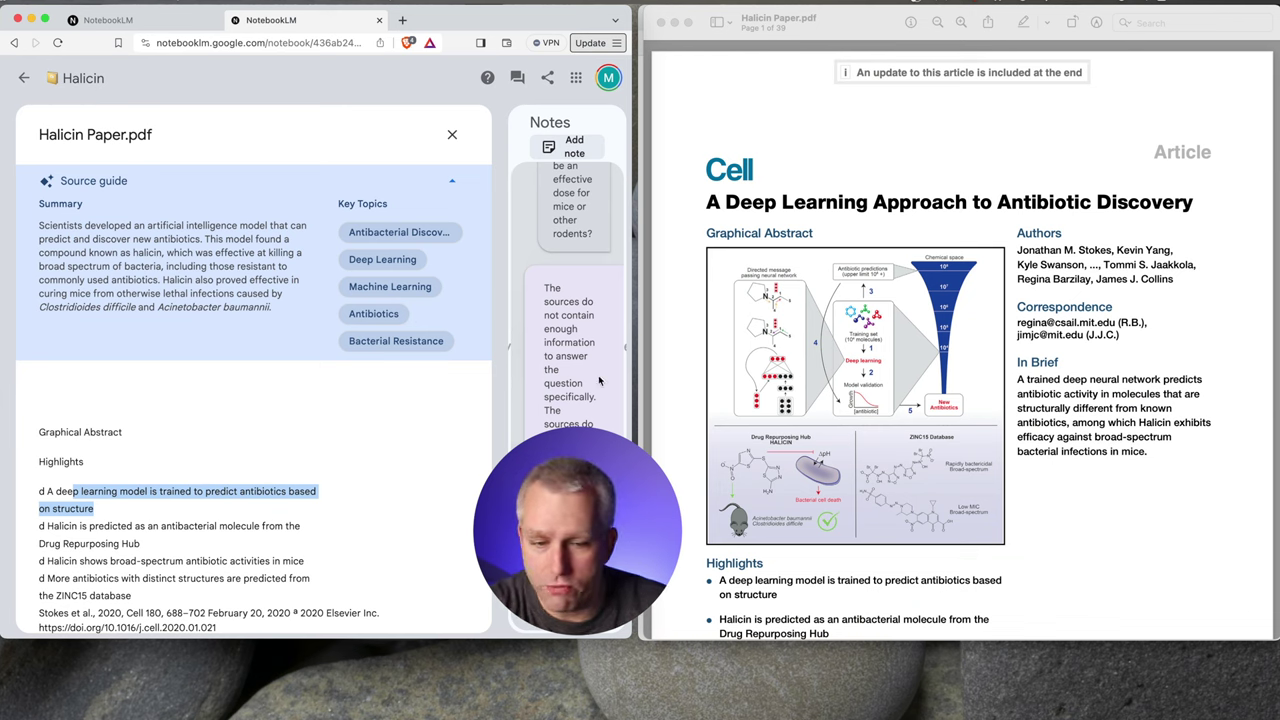
Scroll the source text past the Summary and move the PDF to page 3's Figure 1.
{"action": "left_click", "coordinate": [222, 414]}
{"action": "scroll", "coordinate": [222, 414], "scroll_direction": "down", "scroll_amount": 10}
{"action": "scroll", "coordinate": [920, 442], "scroll_direction": "down", "scroll_amount": 15}
{"action": "scroll", "coordinate": [268, 468], "scroll_direction": "down", "scroll_amount": 2}
{"action": "scroll", "coordinate": [268, 468], "scroll_direction": "down", "scroll_amount": 4}
{"action": "scroll", "coordinate": [927, 505], "scroll_direction": "down", "scroll_amount": 3}
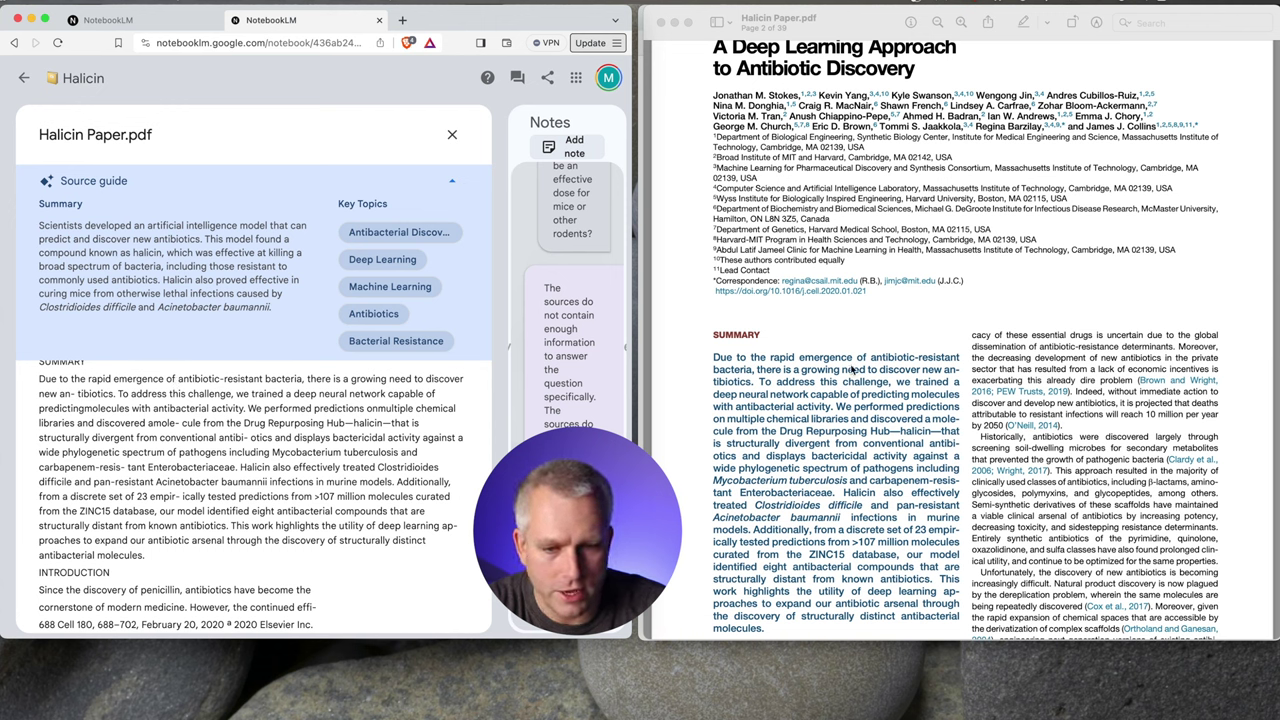
{"action": "left_click", "coordinate": [744, 374]}
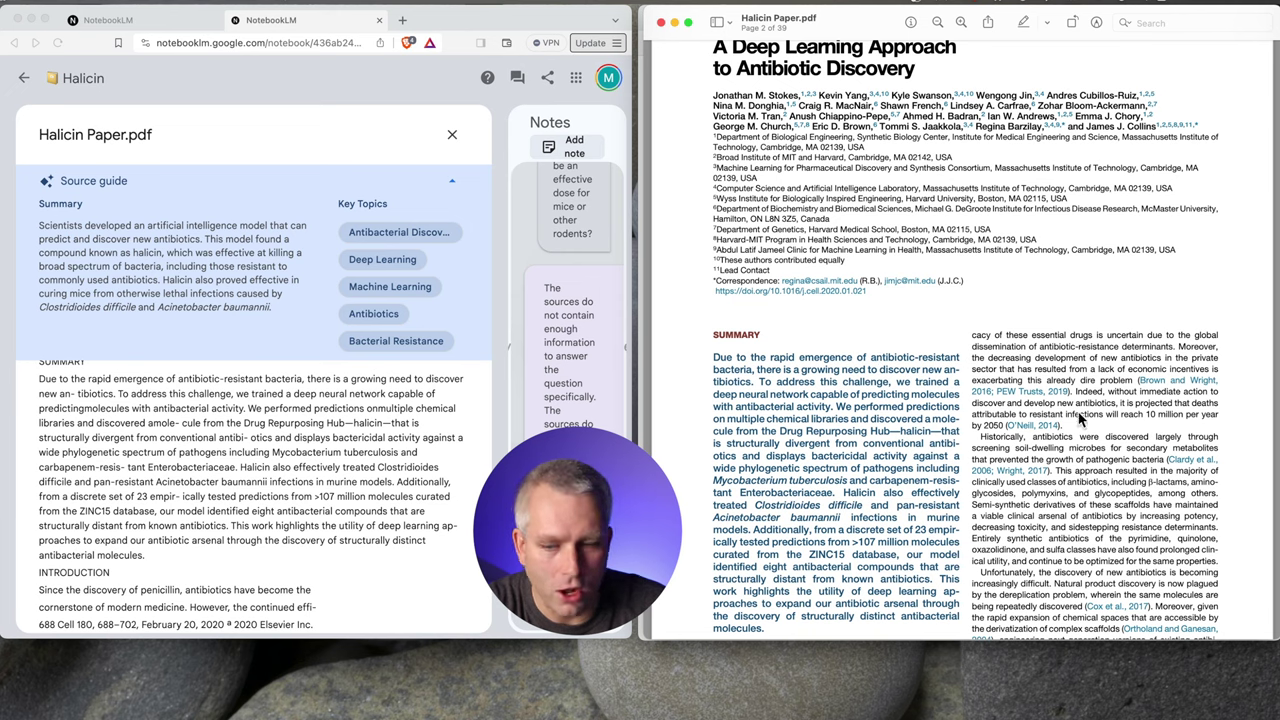
{"action": "scroll", "coordinate": [1067, 420], "scroll_direction": "down", "scroll_amount": 1}
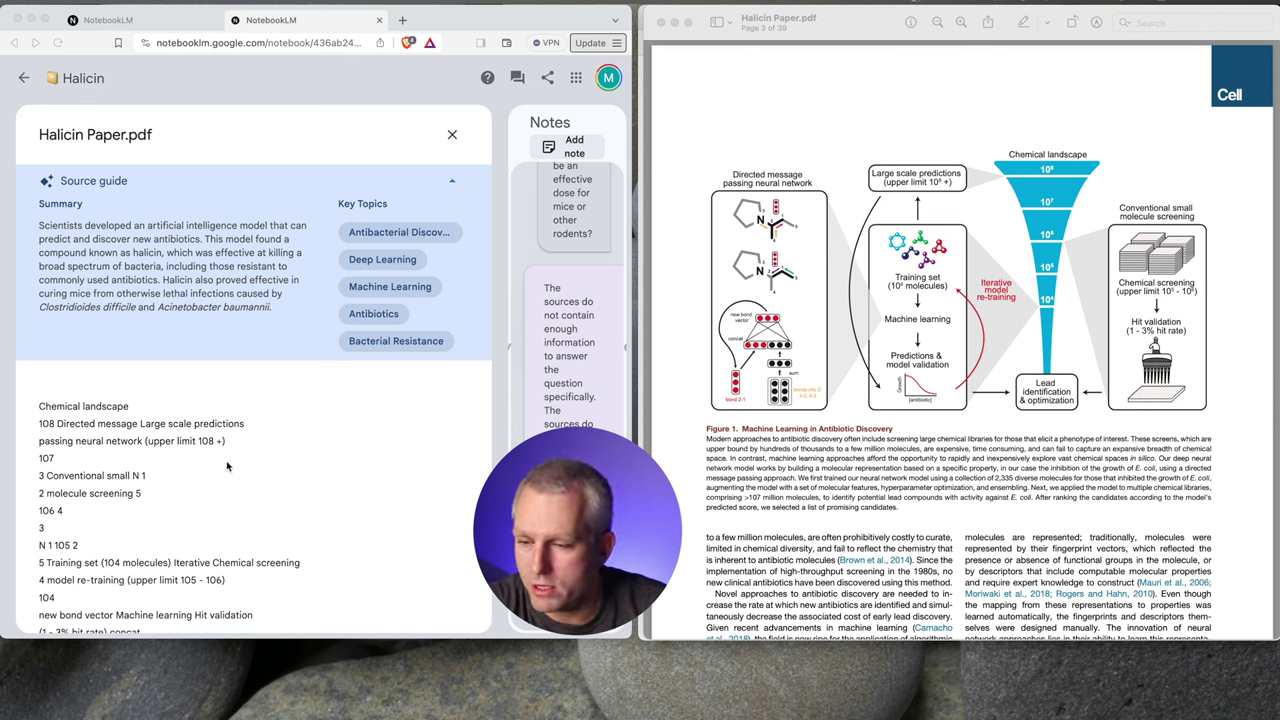
{"action": "left_click", "coordinate": [64, 416]}
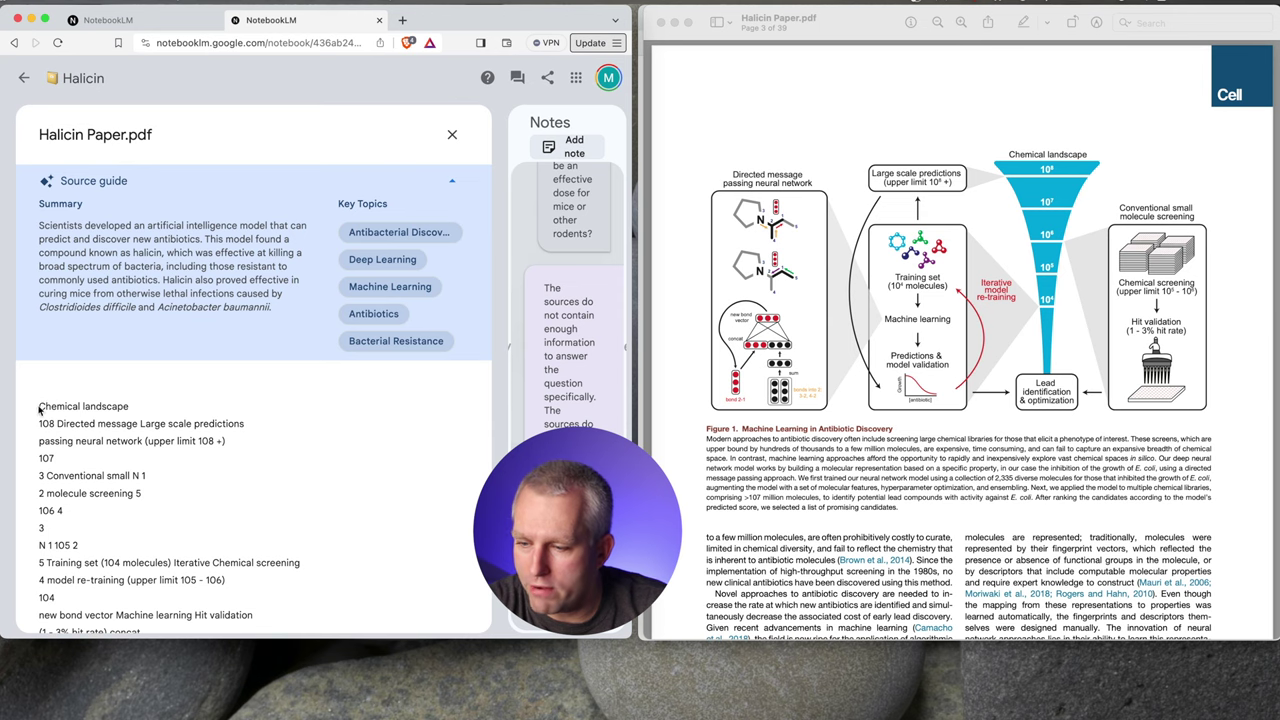
{"action": "left_click_drag", "start_coordinate": [39, 408], "coordinate": [170, 422]}
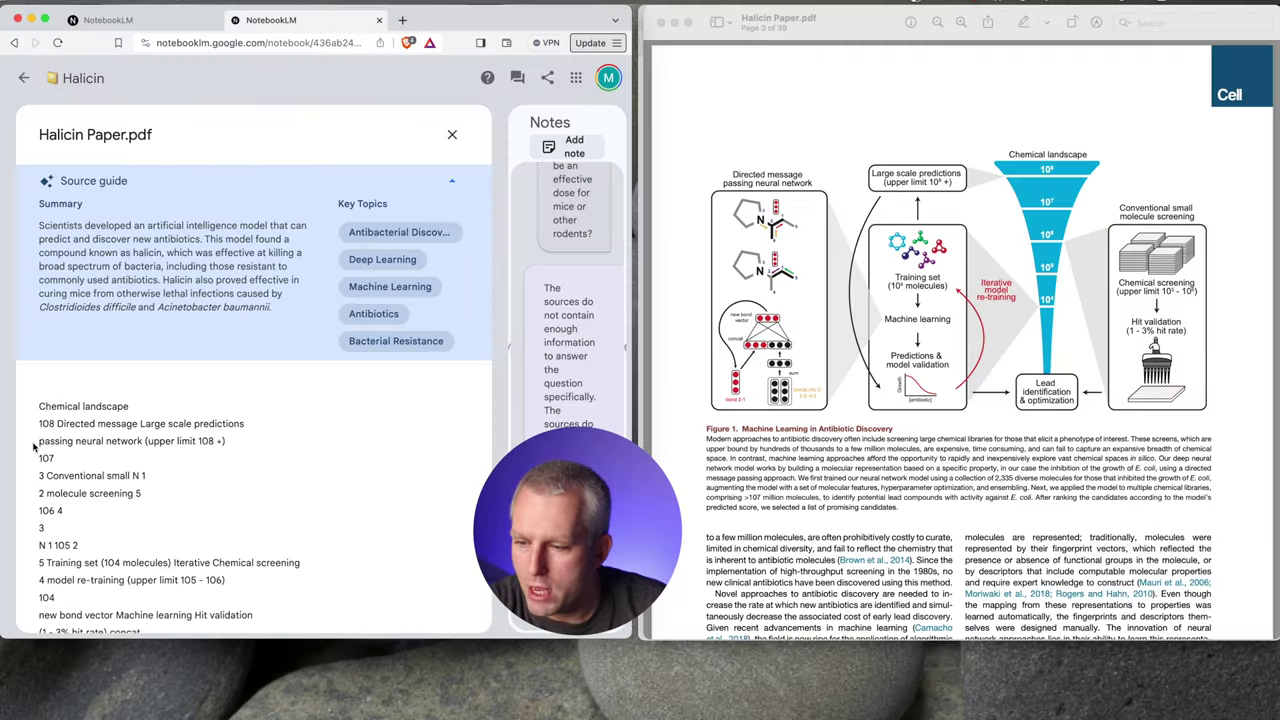
{"action": "left_click_drag", "start_coordinate": [39, 441], "coordinate": [163, 443]}
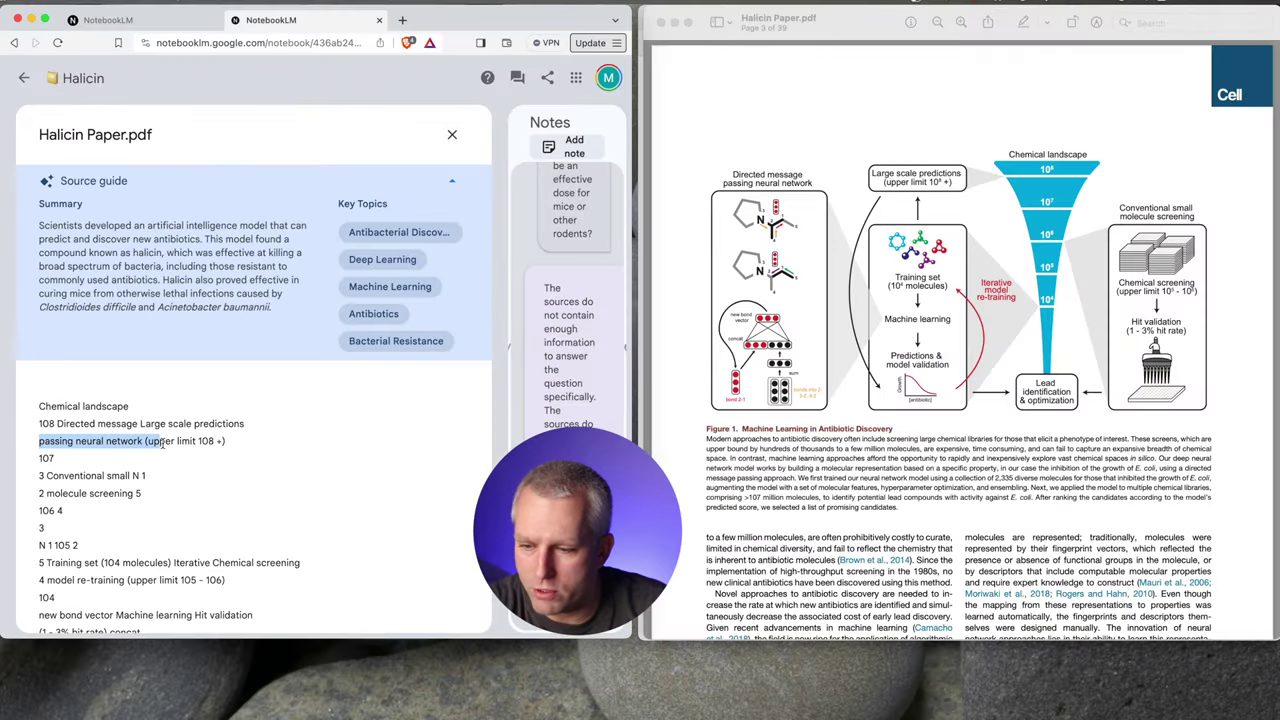
{"action": "left_click", "coordinate": [232, 448]}
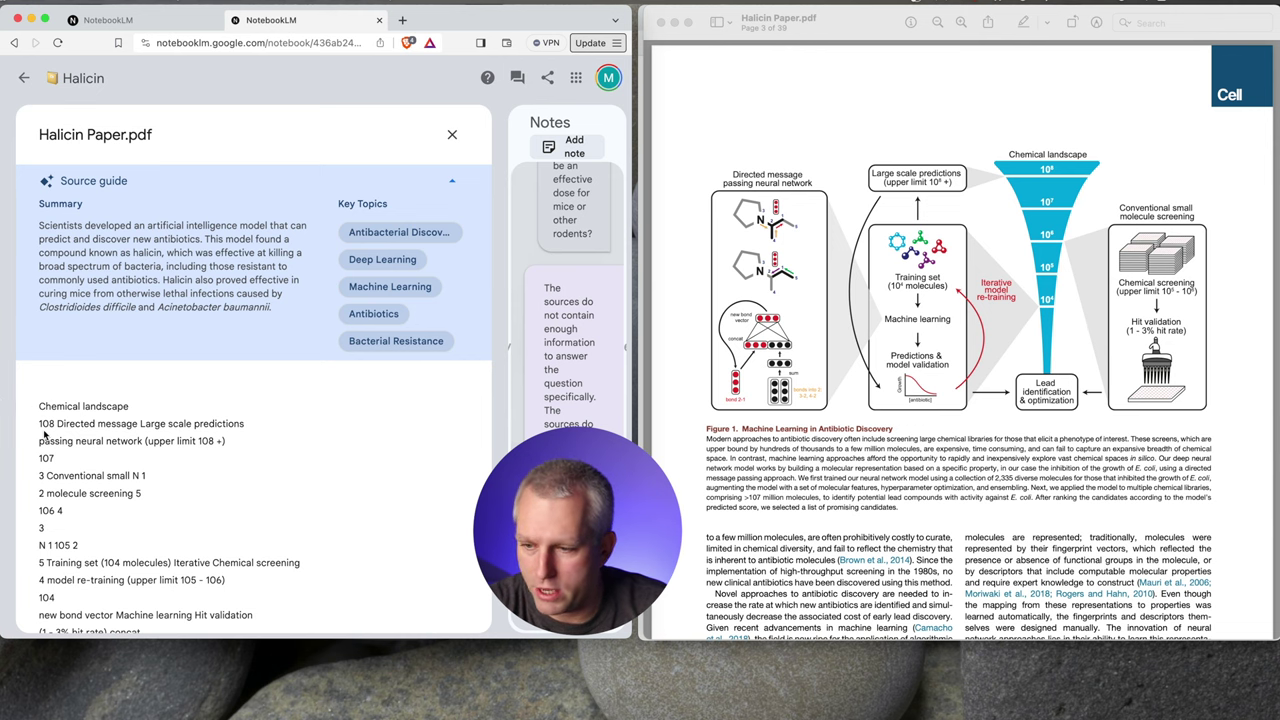
{"action": "left_click_drag", "start_coordinate": [36, 408], "coordinate": [132, 408]}
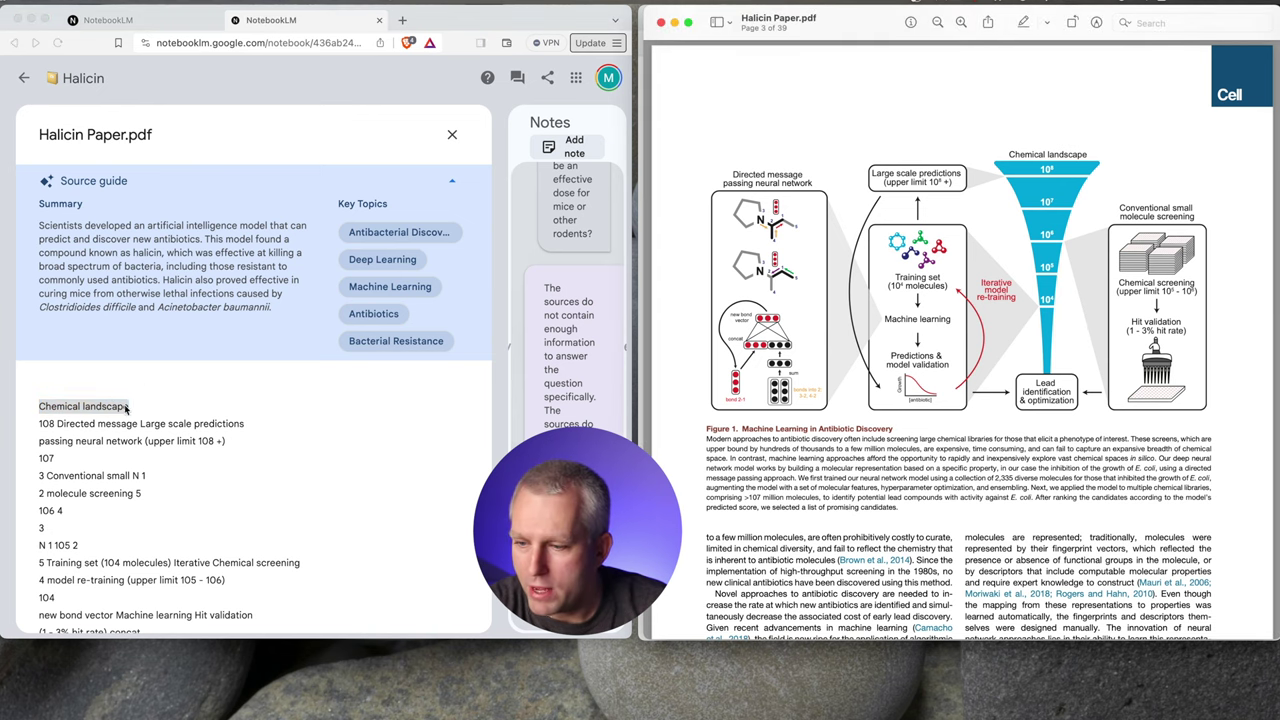
{"action": "left_click_drag", "start_coordinate": [38, 424], "coordinate": [56, 424]}
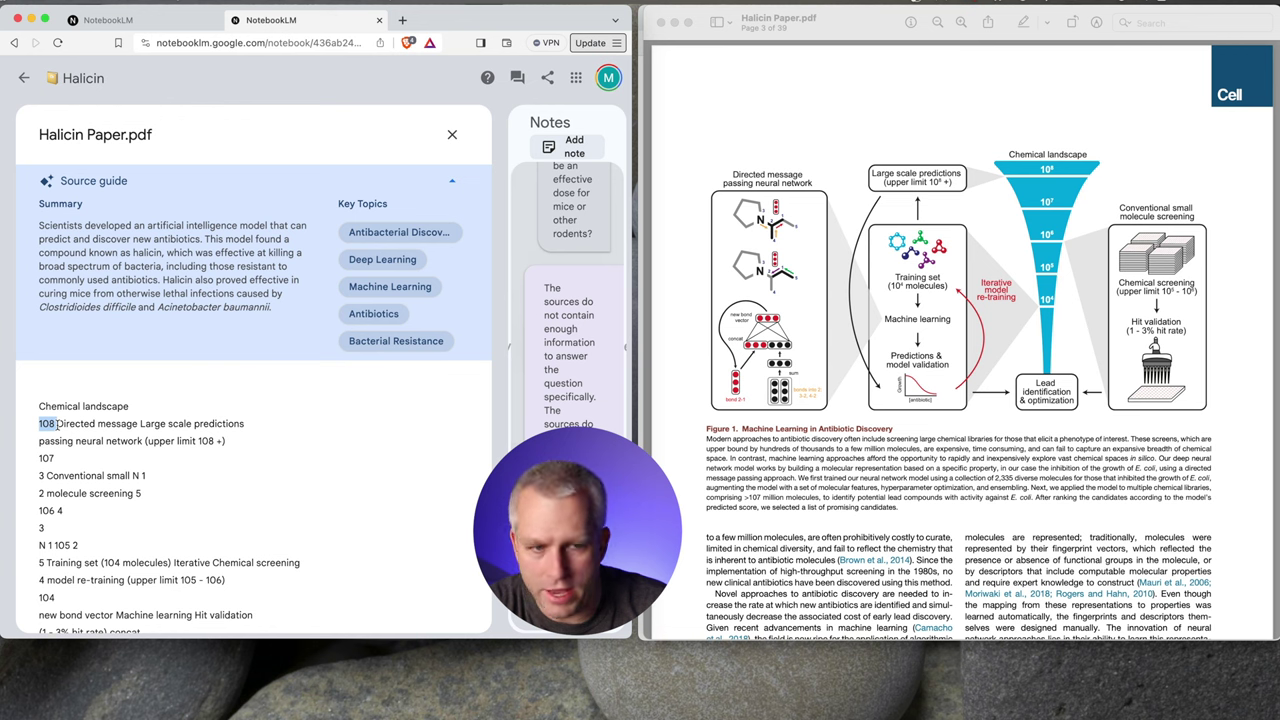
{"action": "left_click", "coordinate": [62, 424]}
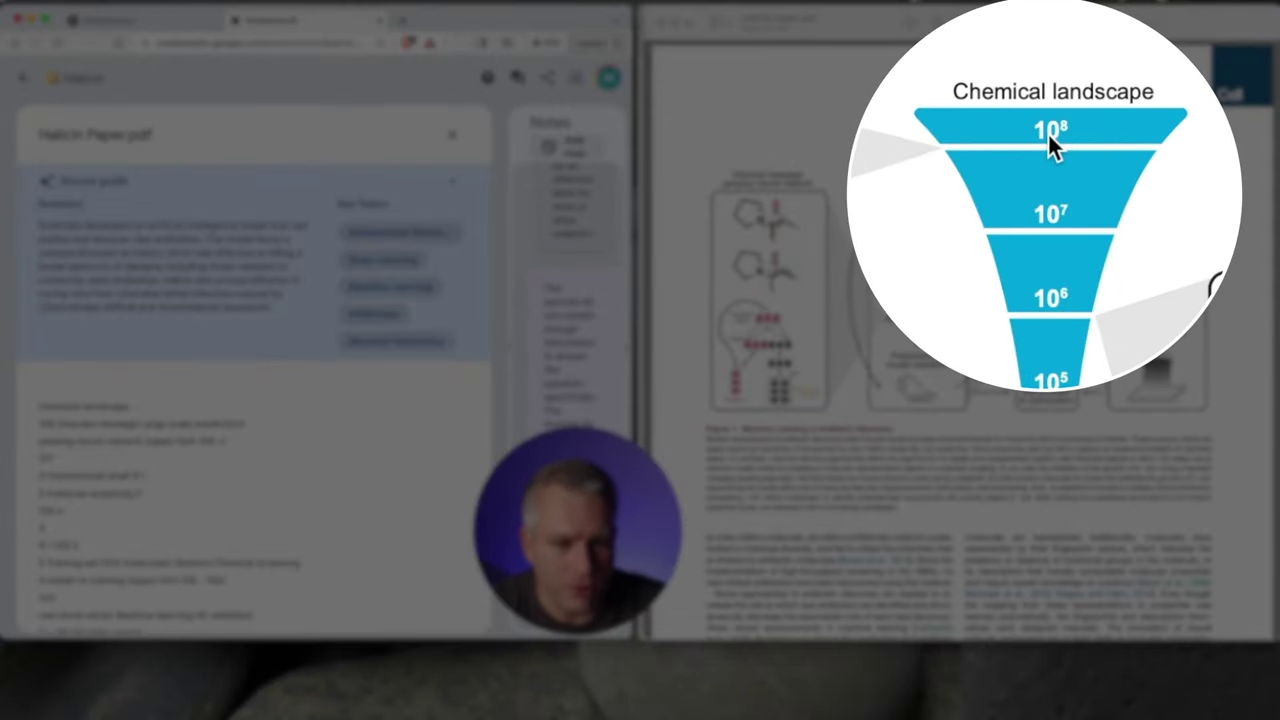
{"action": "left_click_drag", "start_coordinate": [37, 466], "coordinate": [78, 462]}
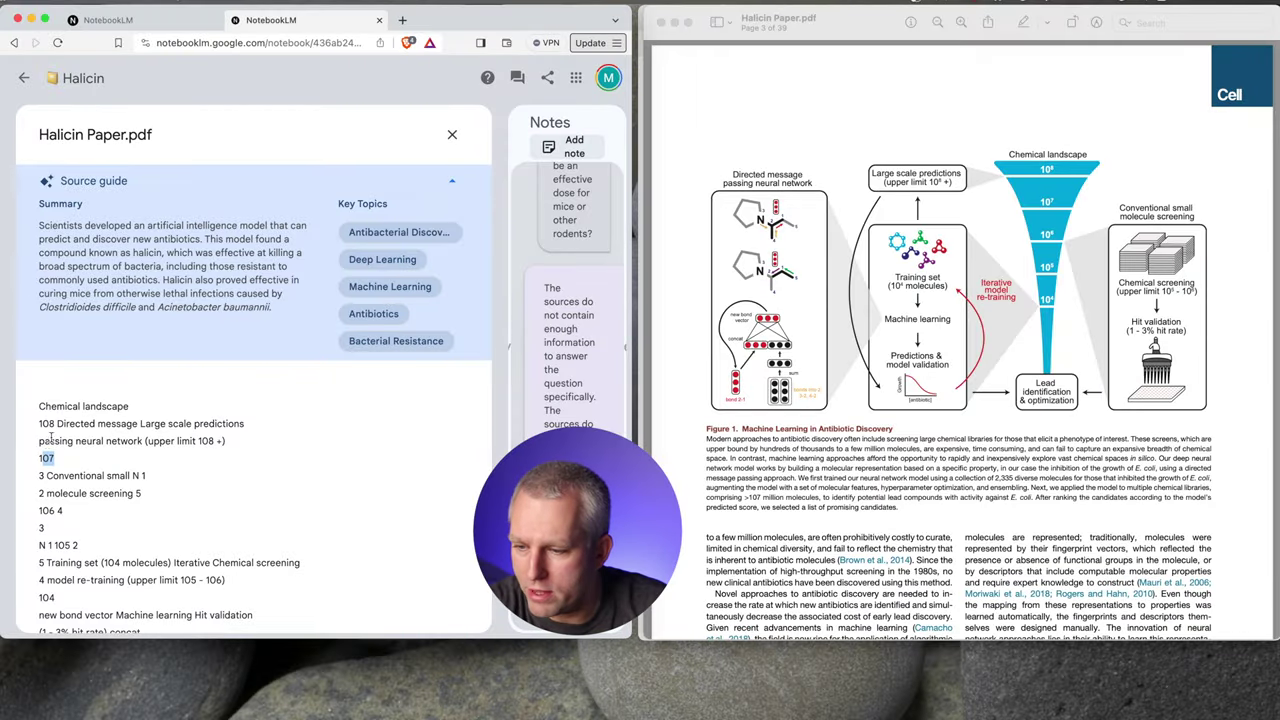
{"action": "left_click_drag", "start_coordinate": [38, 424], "coordinate": [244, 424]}
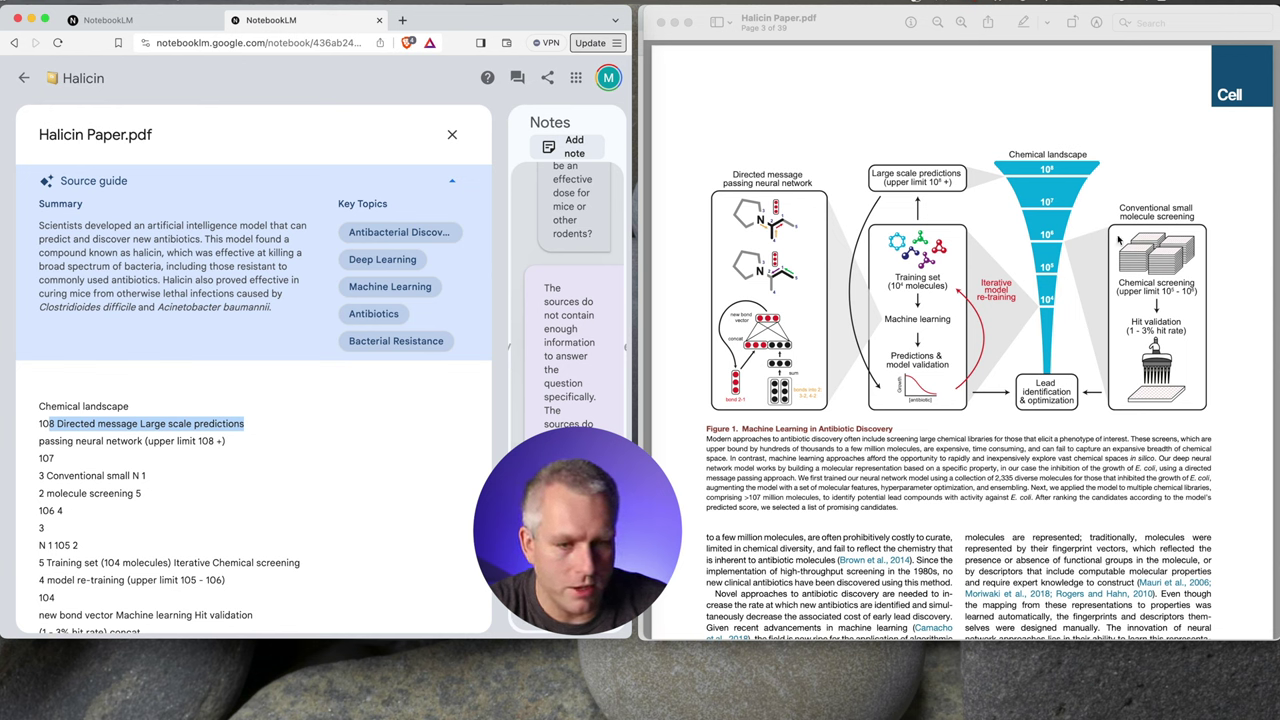
{"action": "left_click", "coordinate": [281, 484]}
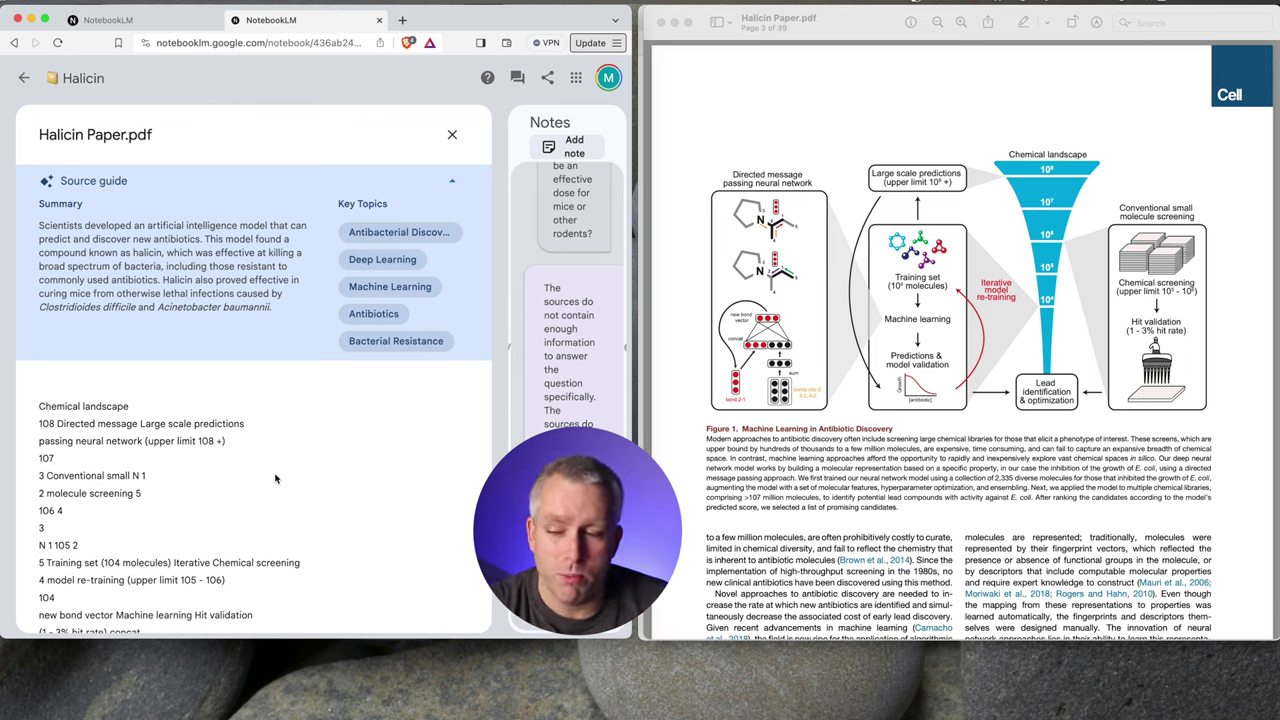
Scroll back and forth through the Halicin source text and the PDF to review them.
{"action": "scroll", "coordinate": [296, 478], "scroll_direction": "up", "scroll_amount": 1}
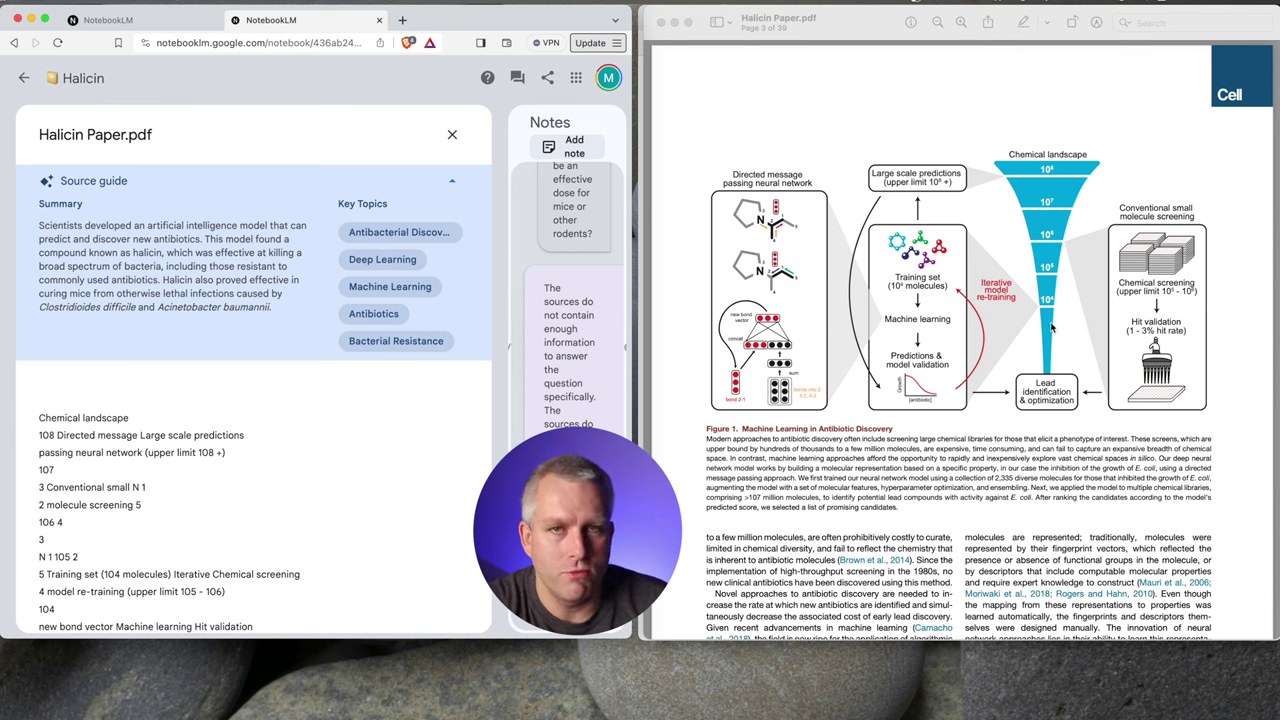
{"action": "scroll", "coordinate": [396, 466], "scroll_direction": "down", "scroll_amount": 1}
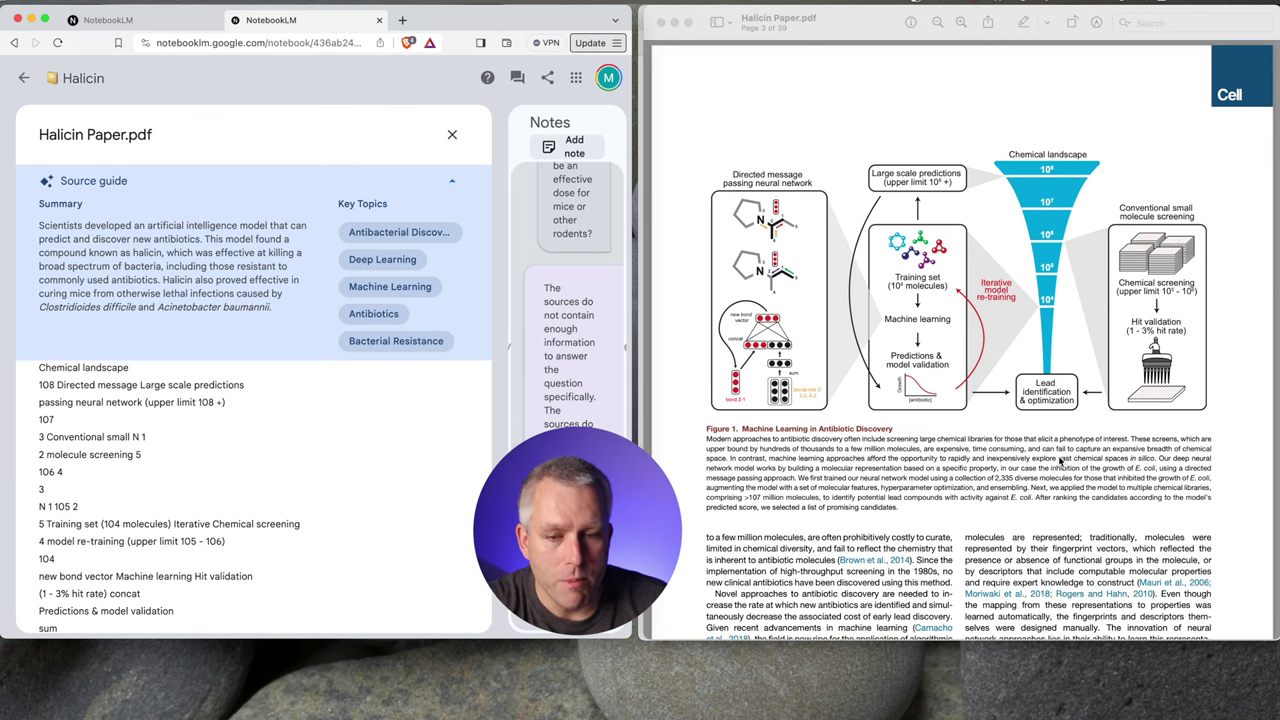
{"action": "scroll", "coordinate": [1018, 469], "scroll_direction": "up", "scroll_amount": 3}
{"action": "scroll", "coordinate": [900, 480], "scroll_direction": "down", "scroll_amount": 3}
{"action": "scroll", "coordinate": [265, 497], "scroll_direction": "up", "scroll_amount": 2}
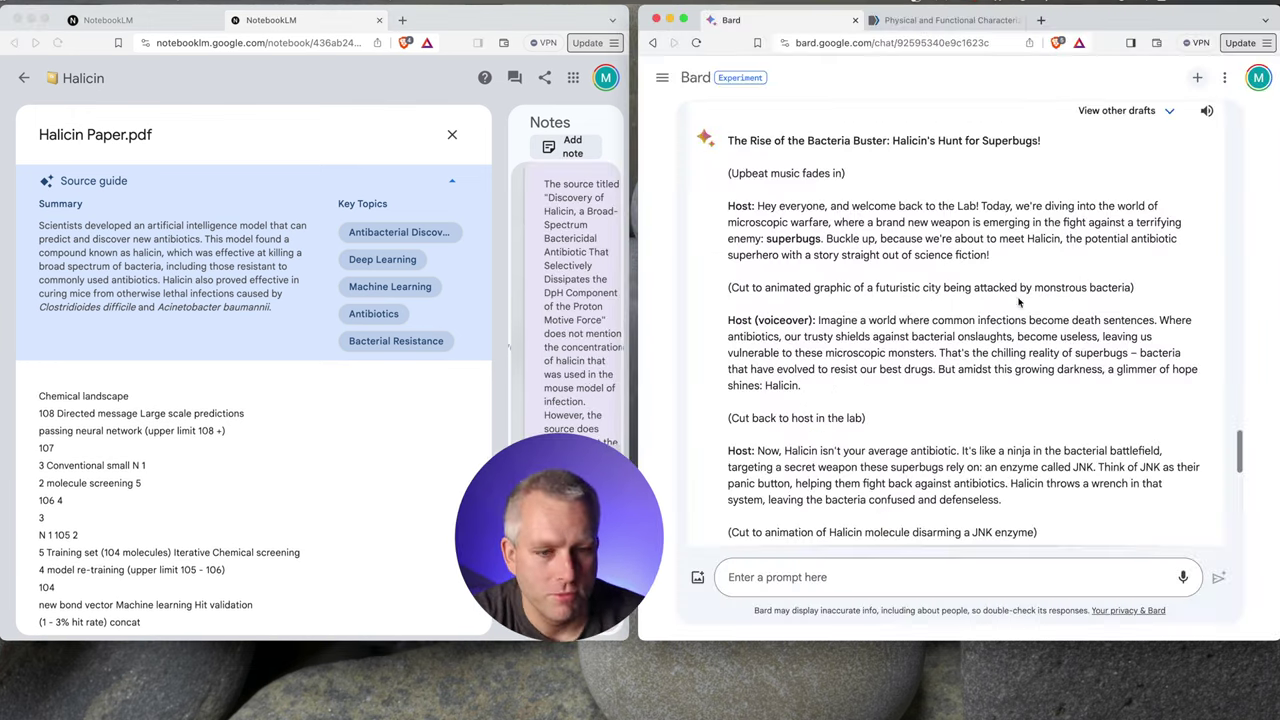